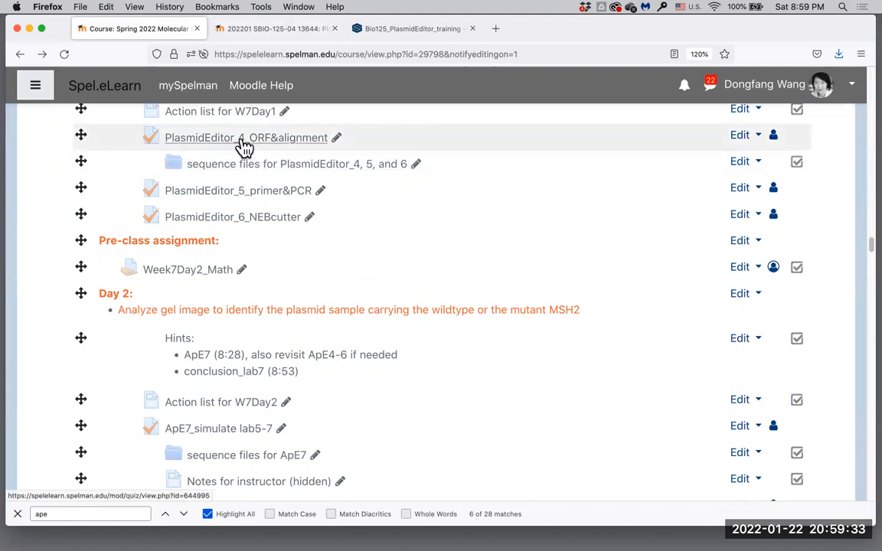
Step: Open the PlasmidEditor_4, 5, and 6 sequence files folder, then preview the PlasmidEditor_4_ORF&alignment quiz
left_click(263, 166)
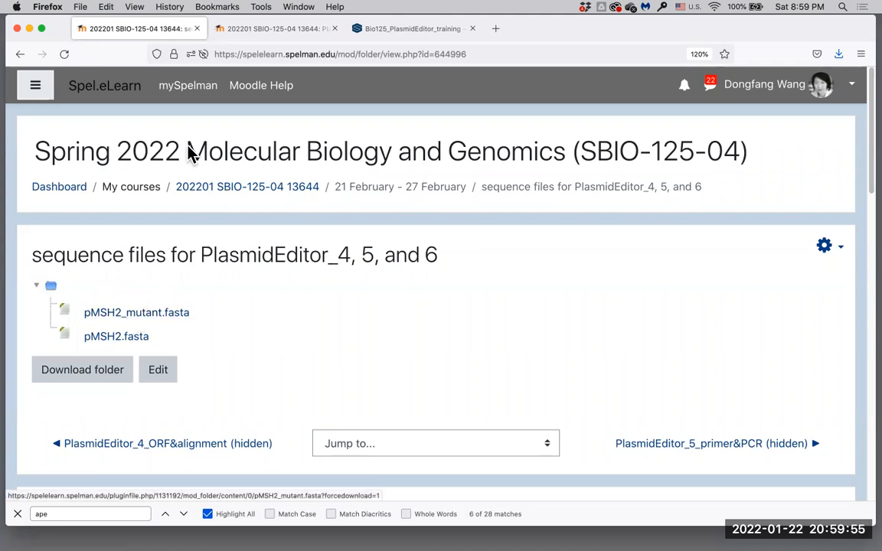
left_click(270, 37)
left_click(430, 411)
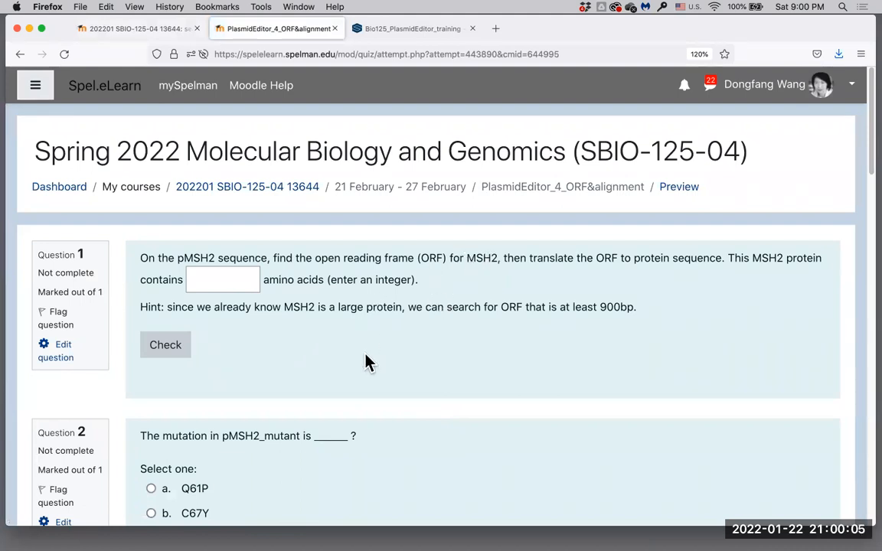
Step: Scroll the quiz preview to read Question 1's amino-acid count and Question 2's mutation list
scroll(366, 362, "down", 1)
scroll(365, 362, "down", 1)
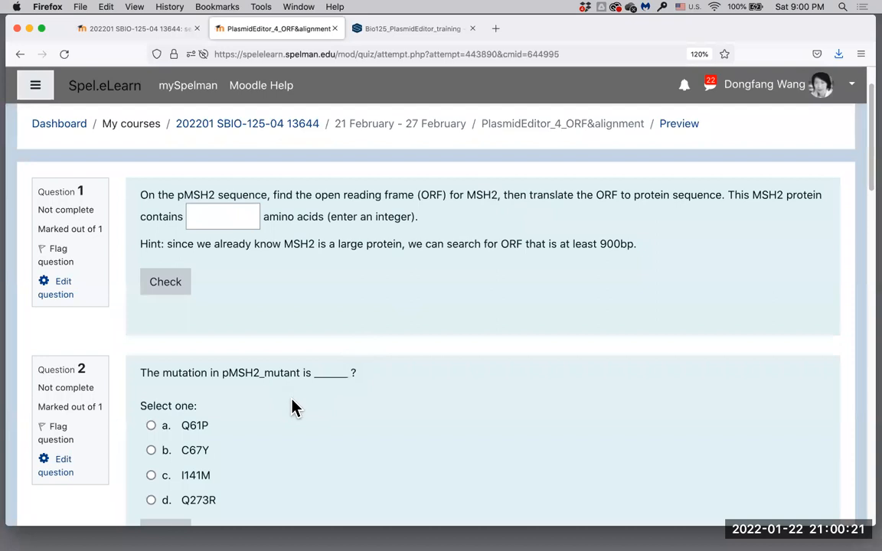
scroll(295, 407, "down", 1)
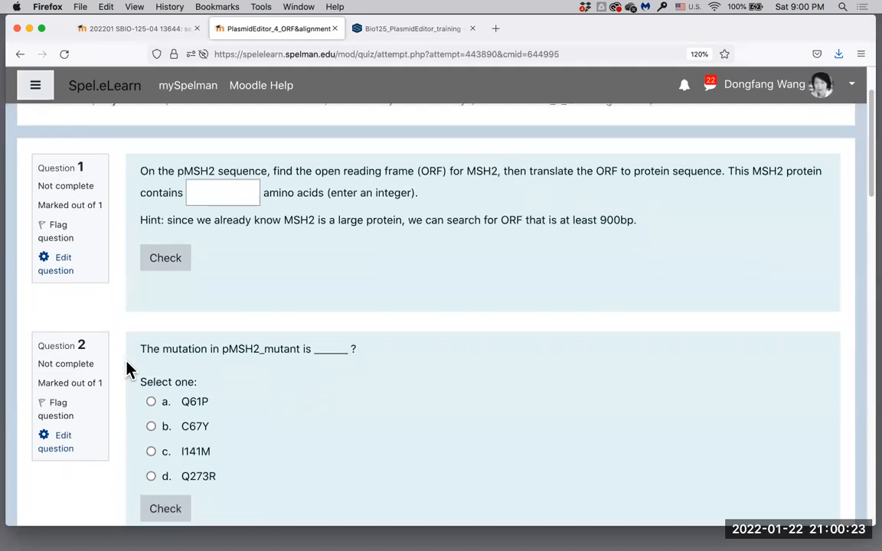
Step: Place the Finder folder holding pMSH2.fasta and pMSH2_mutant.fasta over Firefox and open Bio125_PlasmidEditor_training
left_click(152, 32)
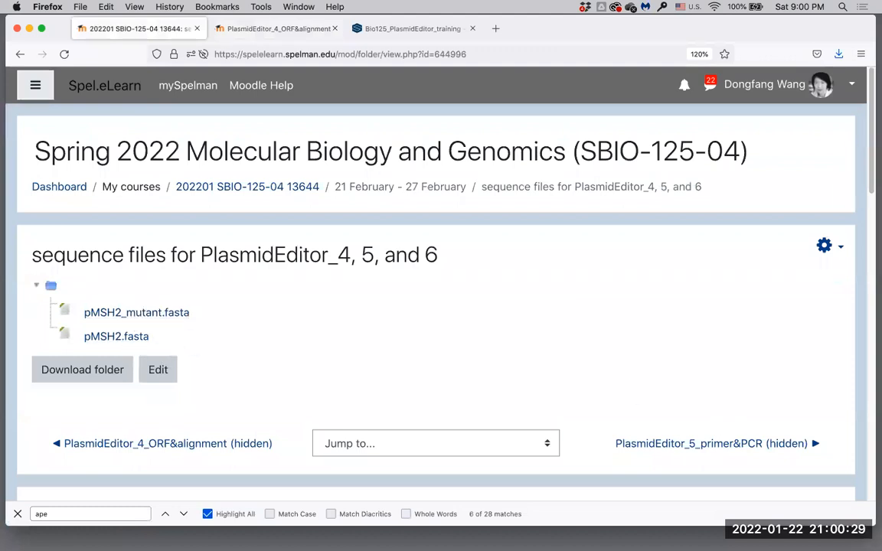
left_click_drag(881, 302, 602, 235)
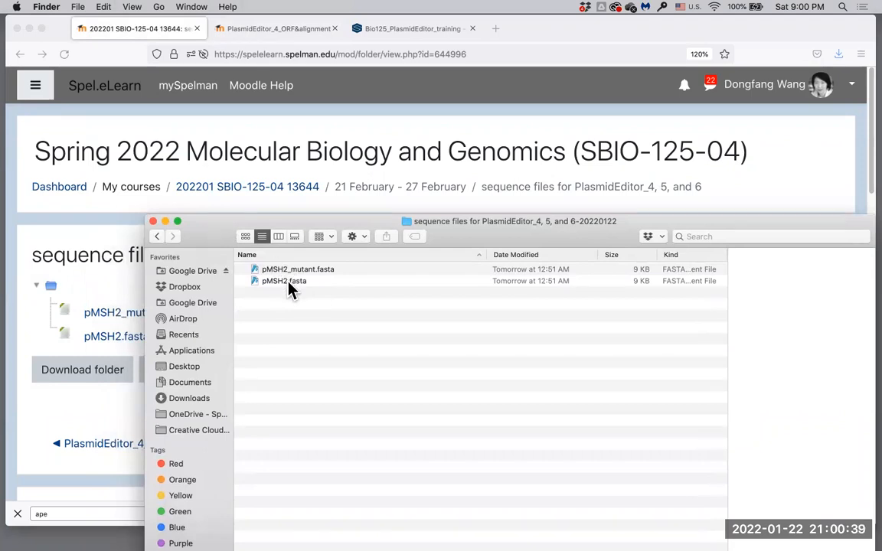
left_click(407, 36)
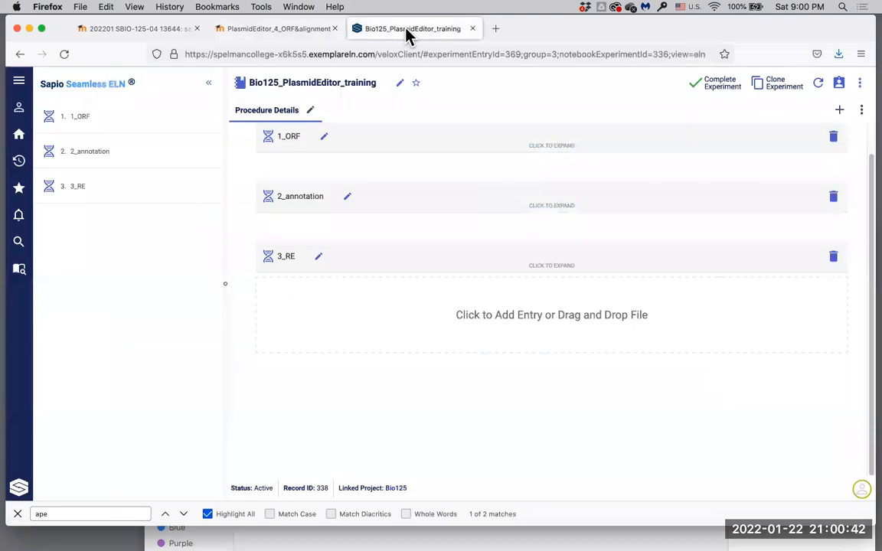
Step: Add a Plasmid Editor entry and drag pMSH2.fasta from Finder into its drop area
left_click(532, 322)
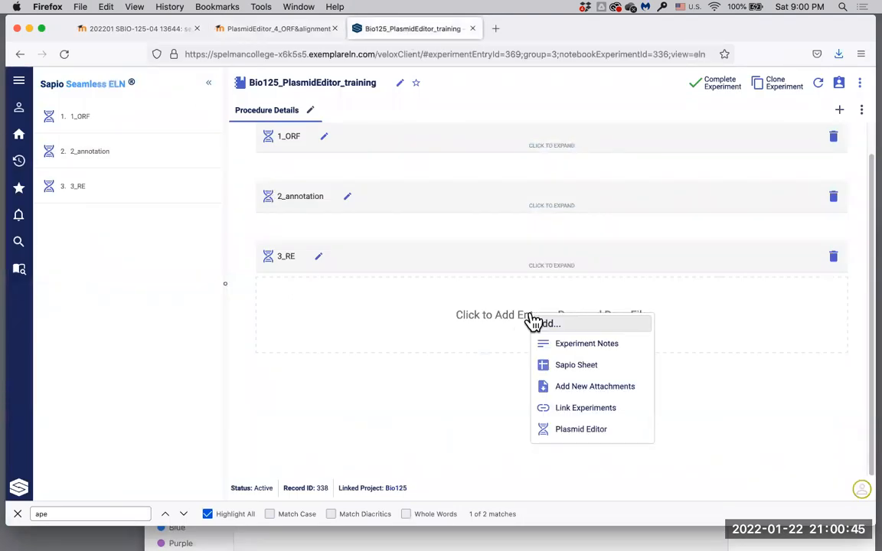
left_click(582, 438)
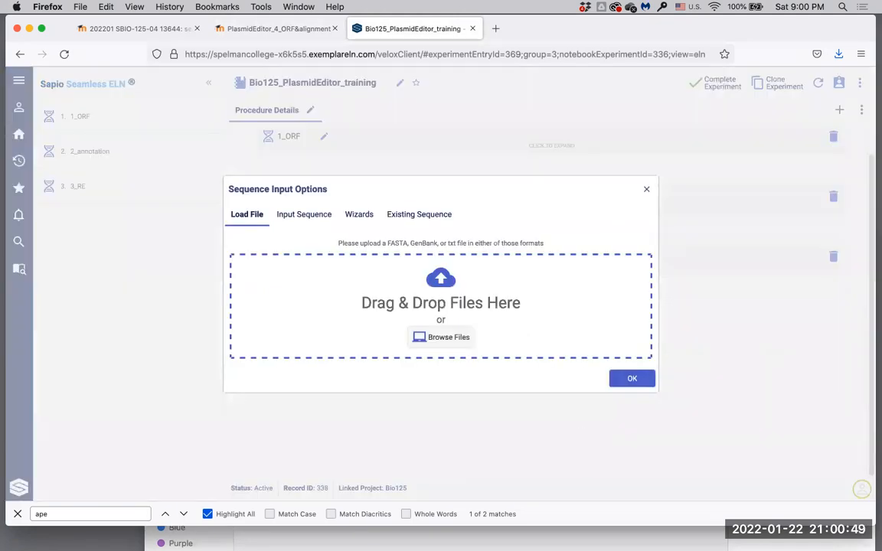
left_click(441, 337)
left_click_drag(475, 242, 488, 355)
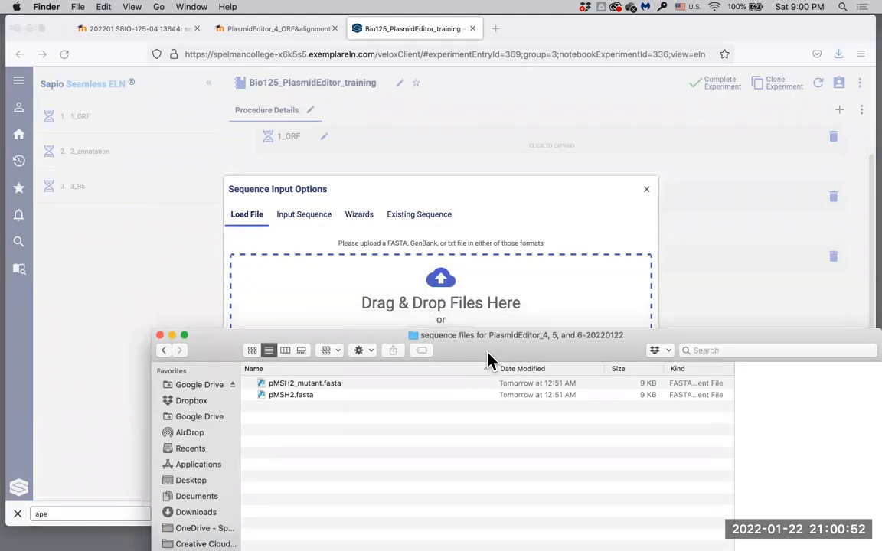
left_click(295, 396)
left_click_drag(284, 404, 407, 291)
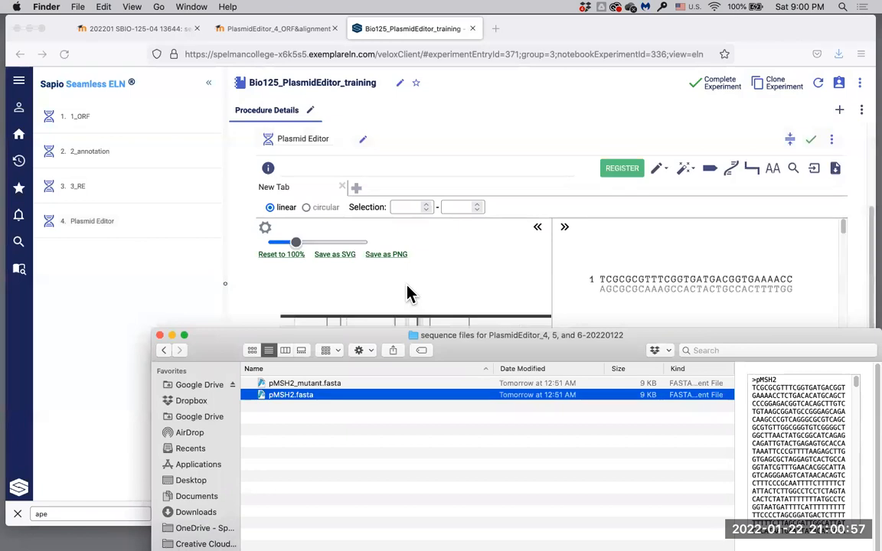
Step: Set the loaded sequence's Locus name to pMSH2 in Sequence Information
left_click(329, 173)
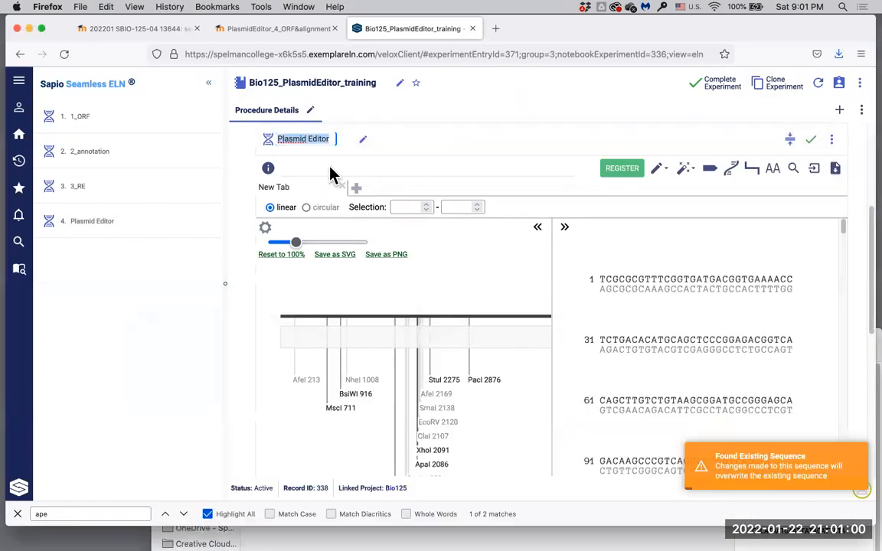
left_click(268, 169)
left_click(388, 256)
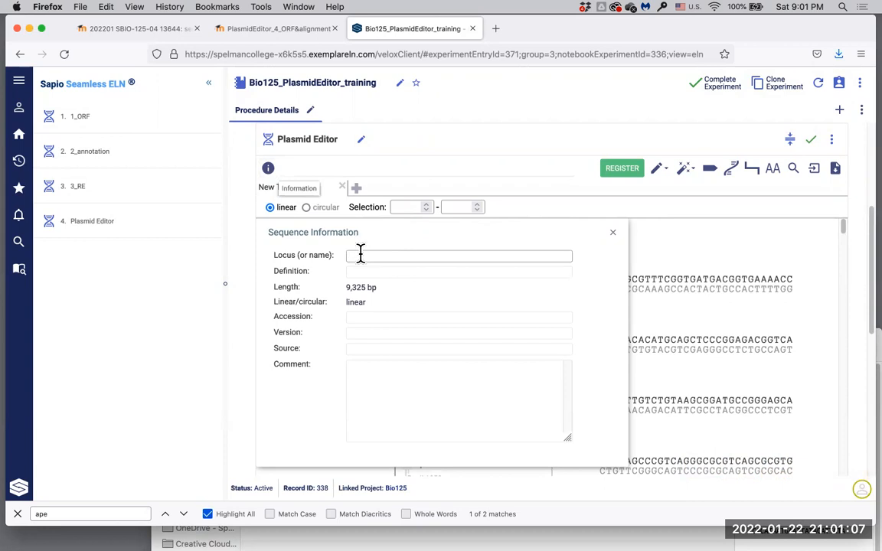
type("p")
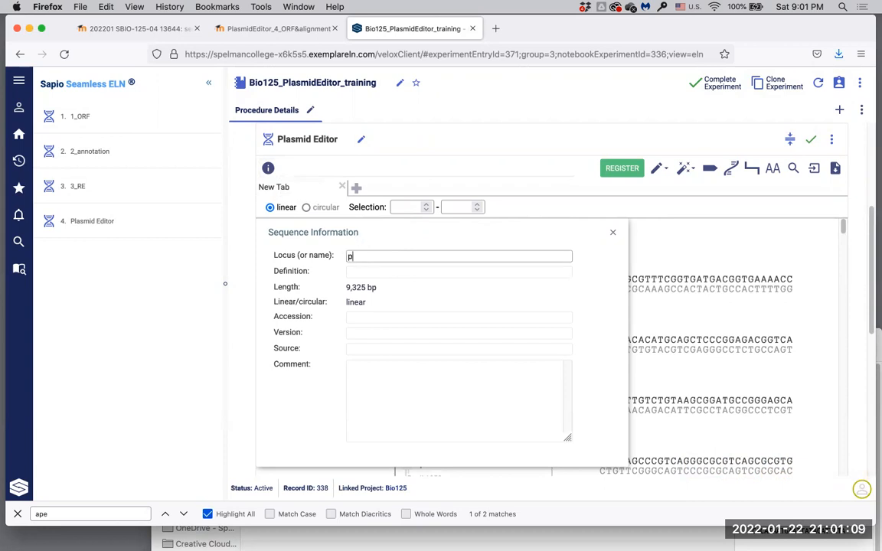
type("MSH2")
left_click(613, 234)
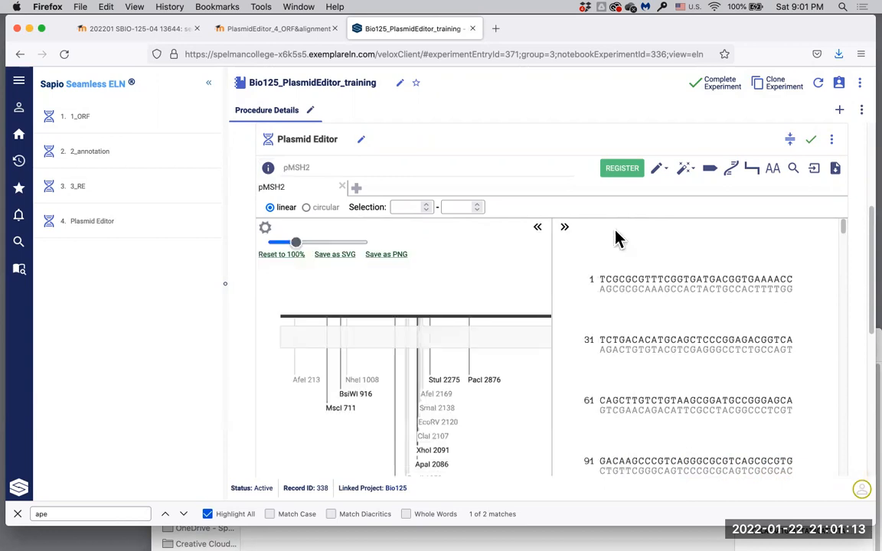
Step: Load pMSH2_mutant.fasta from Finder into a new sequence tab
left_click(356, 188)
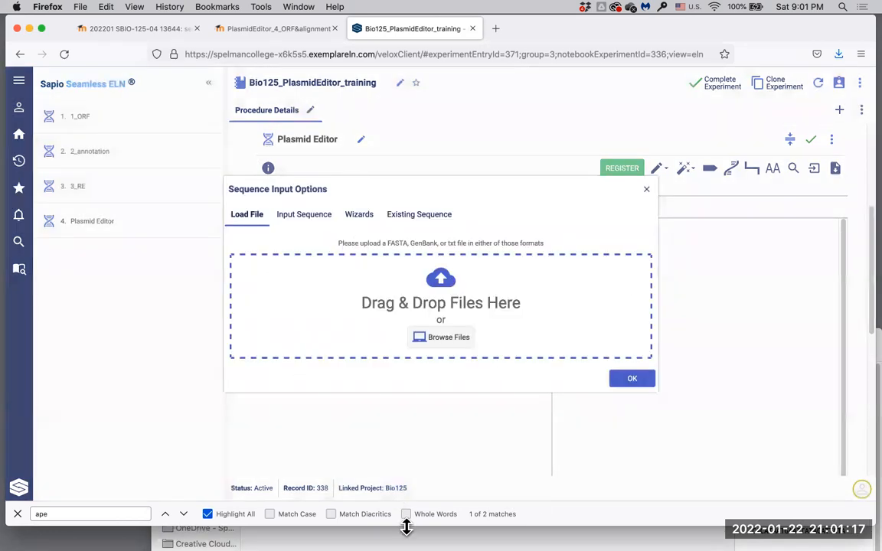
left_click(334, 538)
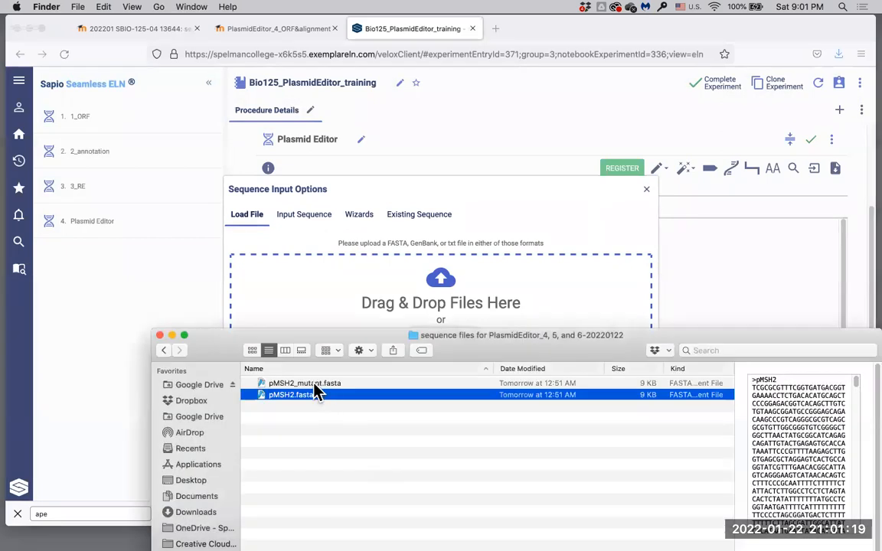
left_click(314, 384)
left_click_drag(313, 384, 393, 292)
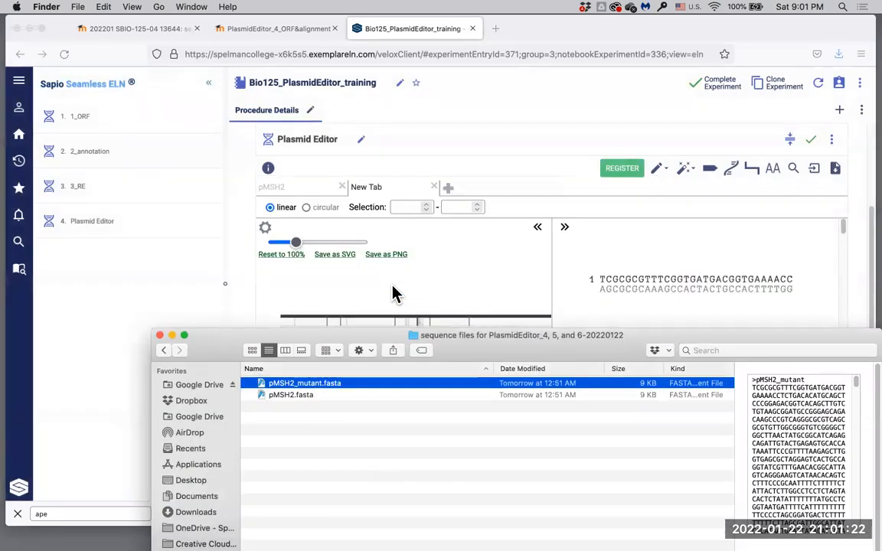
Step: Set the new sequence's Locus name to pMSH2_mutant
left_click(380, 187)
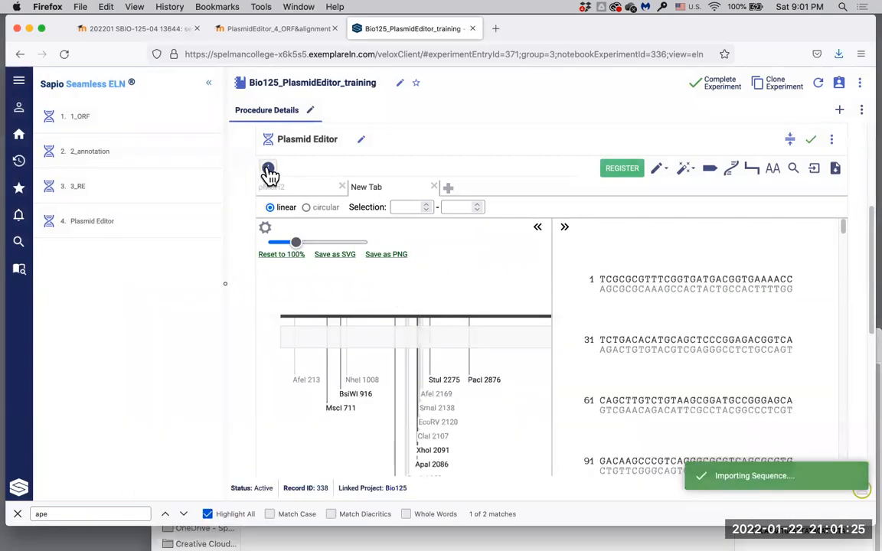
left_click(268, 169)
left_click(394, 257)
type("pMSH2")
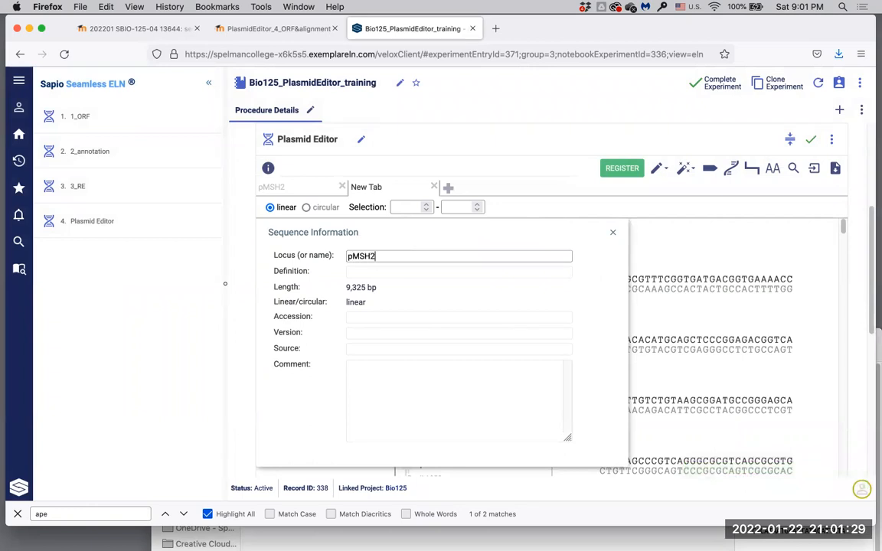
type("_mutant")
left_click(660, 234)
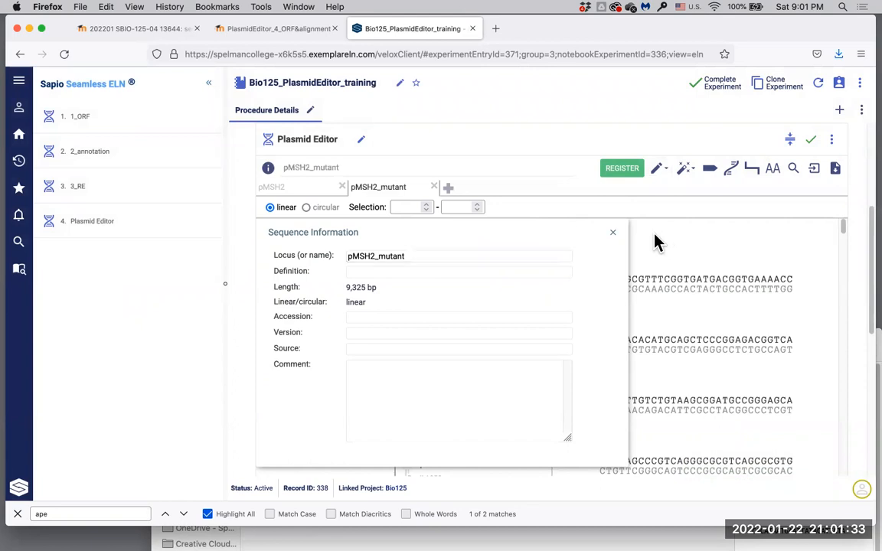
left_click(613, 234)
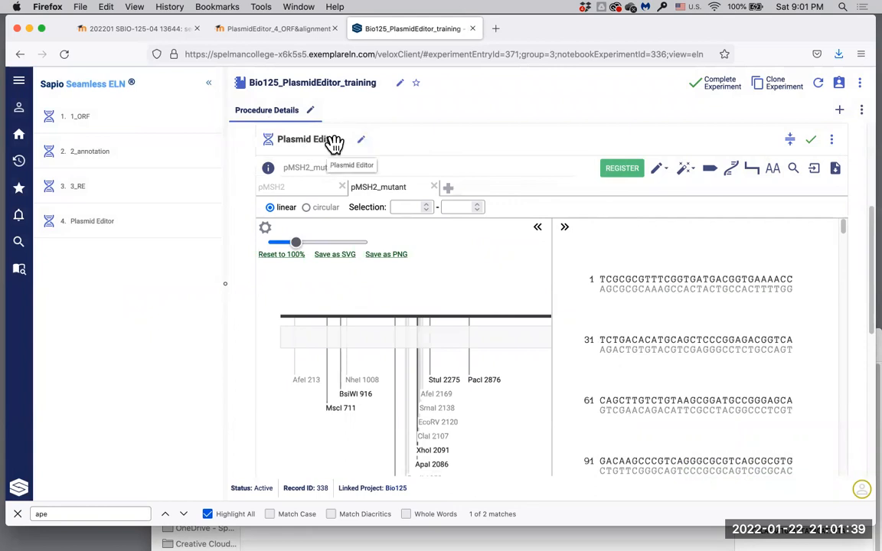
Step: Retitle the Plasmid Editor entry to 4_ORF&alignment and go back to the pMSH2 tab
left_click(364, 144)
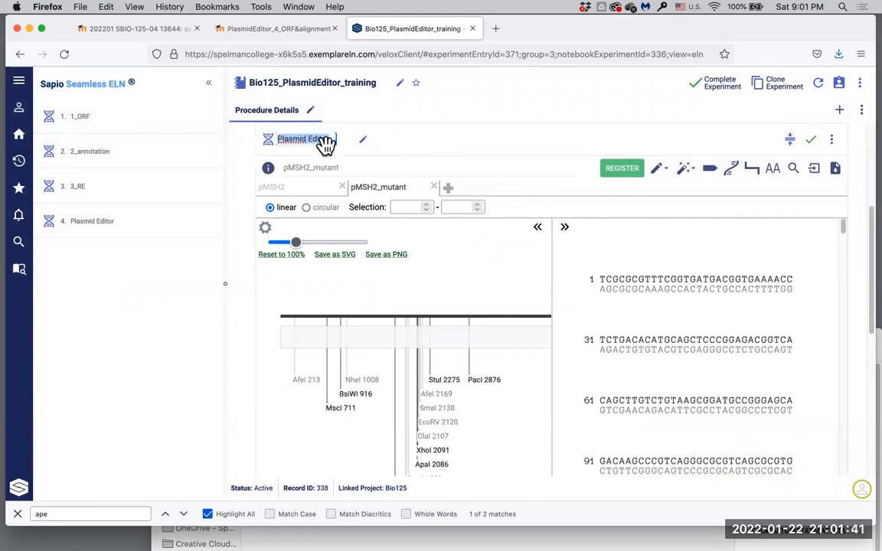
type("4")
type("_")
type("ORF")
type("&")
type("alignment")
key("Return")
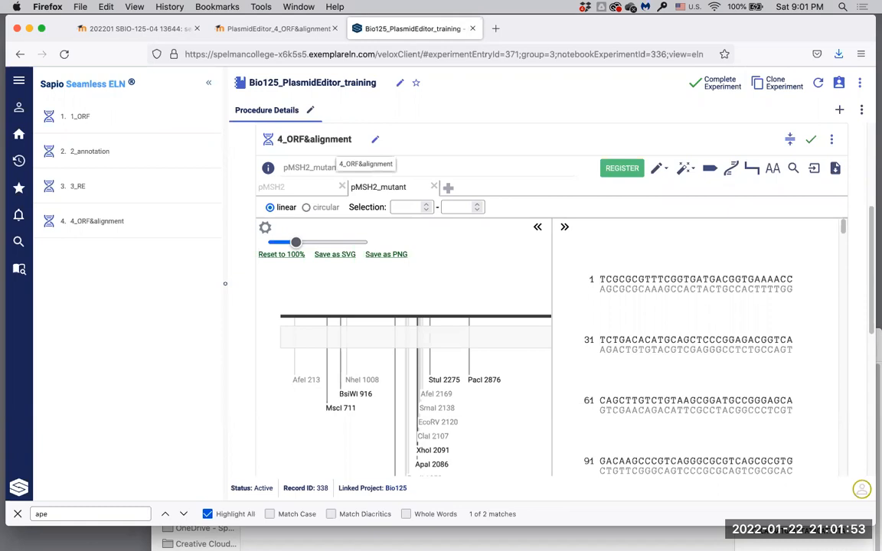
left_click(304, 190)
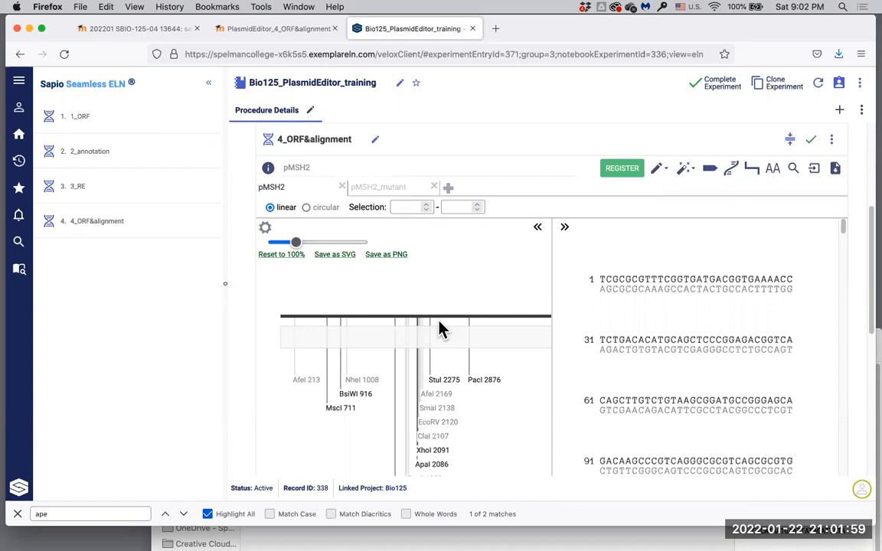
Step: Show pMSH2 and pMSH2_mutant as circular maps, then scroll the 9,325 bp pMSH2 map into view
left_click(306, 209)
left_click(399, 189)
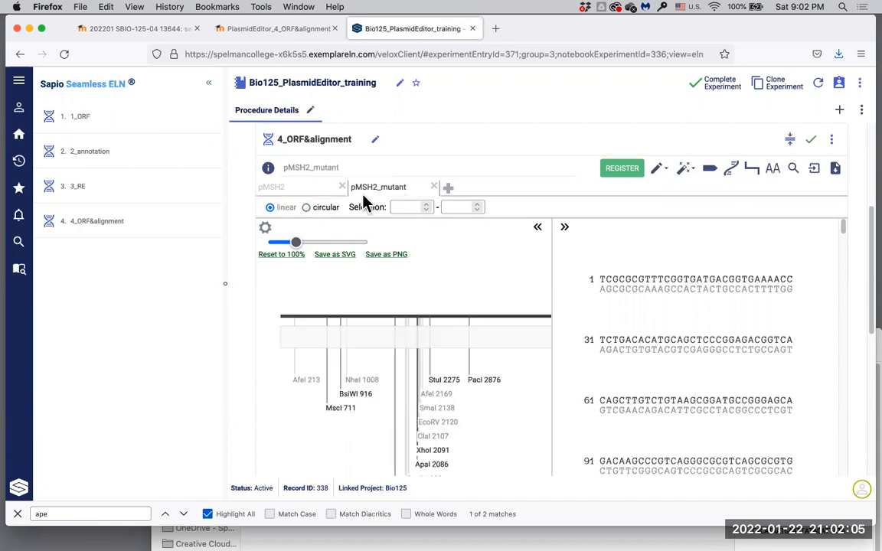
left_click(306, 208)
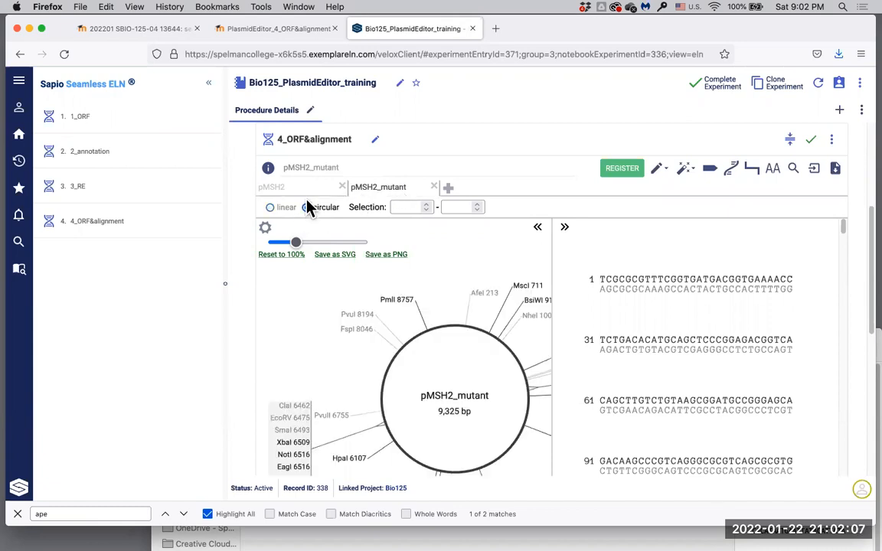
left_click(305, 190)
scroll(306, 195, "up", 1)
scroll(303, 197, "up", 4)
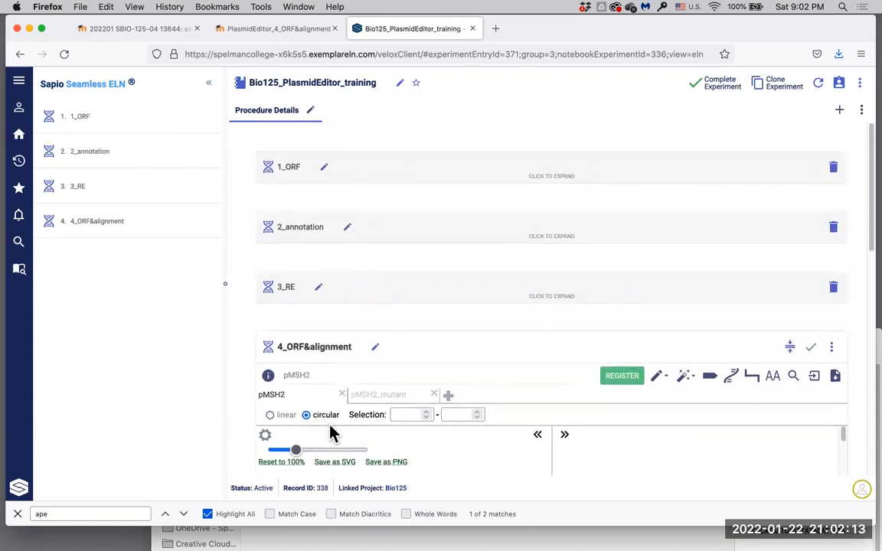
scroll(330, 433, "down", 2)
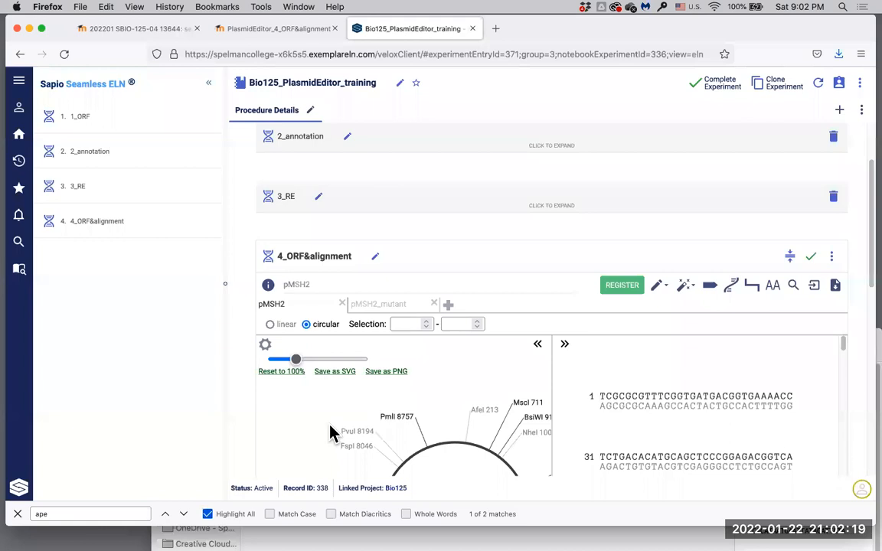
scroll(331, 433, "down", 2)
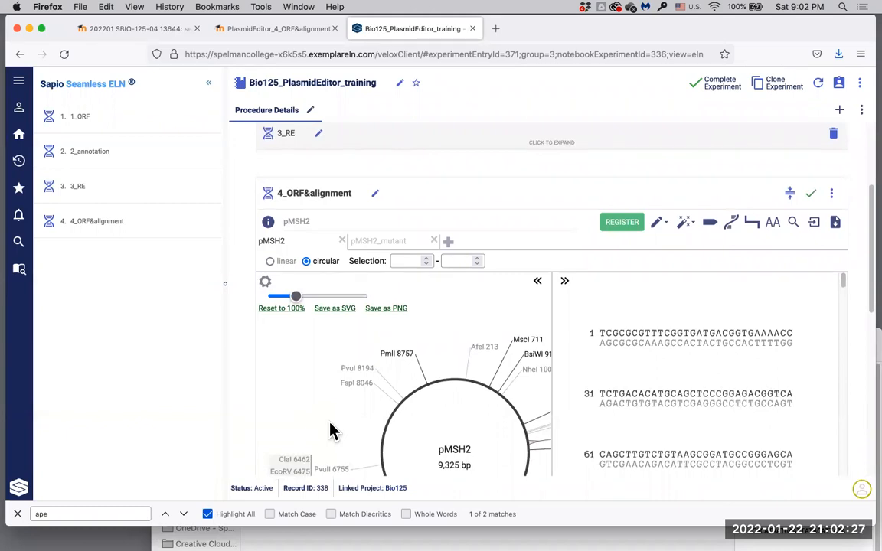
scroll(331, 428, "down", 2)
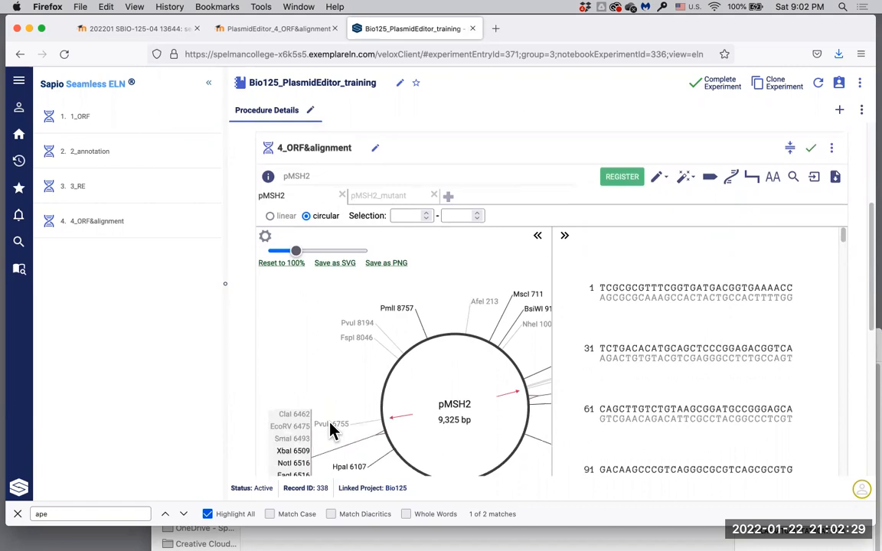
Step: Run ORF Detection on pMSH2 with Start 0 and minimum length 900 amino acids
left_click(666, 179)
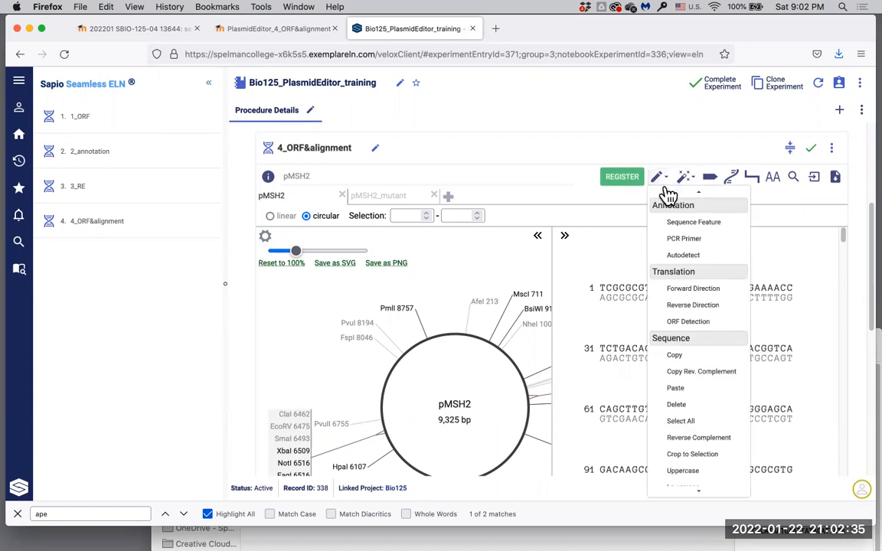
left_click(684, 325)
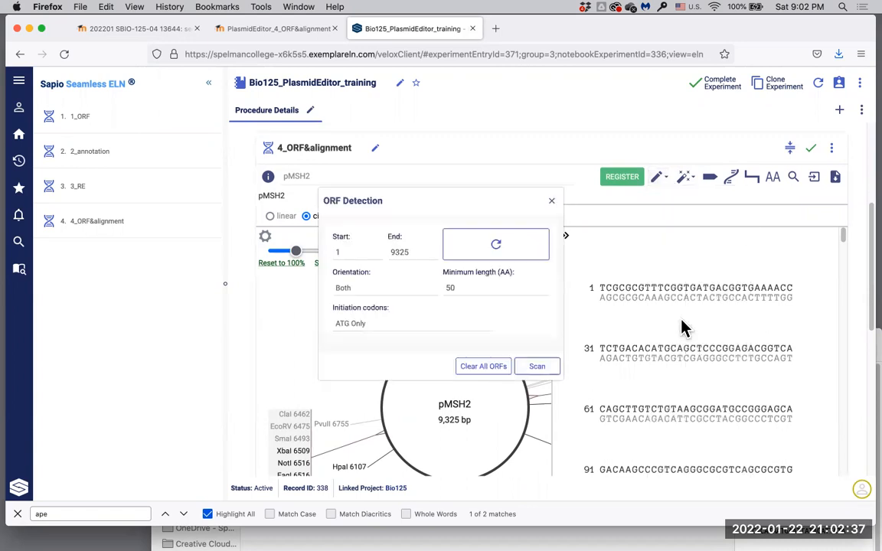
left_click(348, 254)
key("BackSpace")
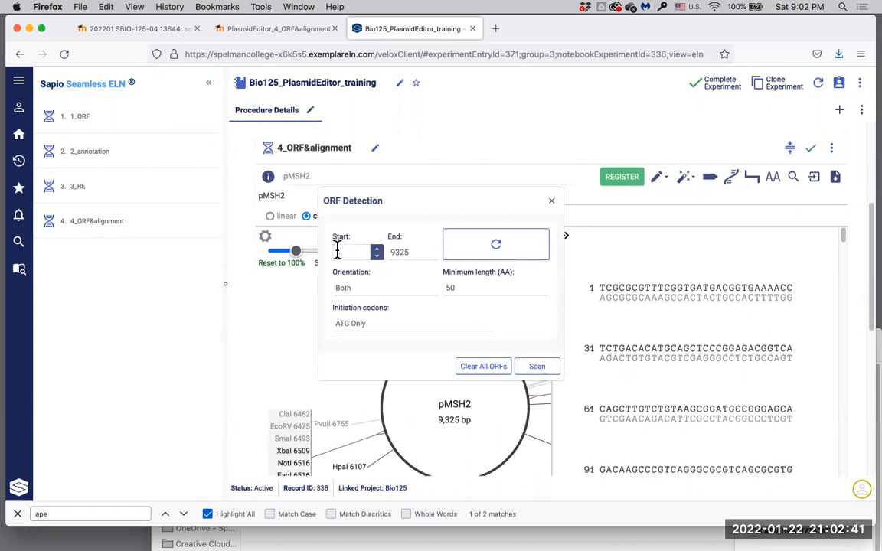
type("0")
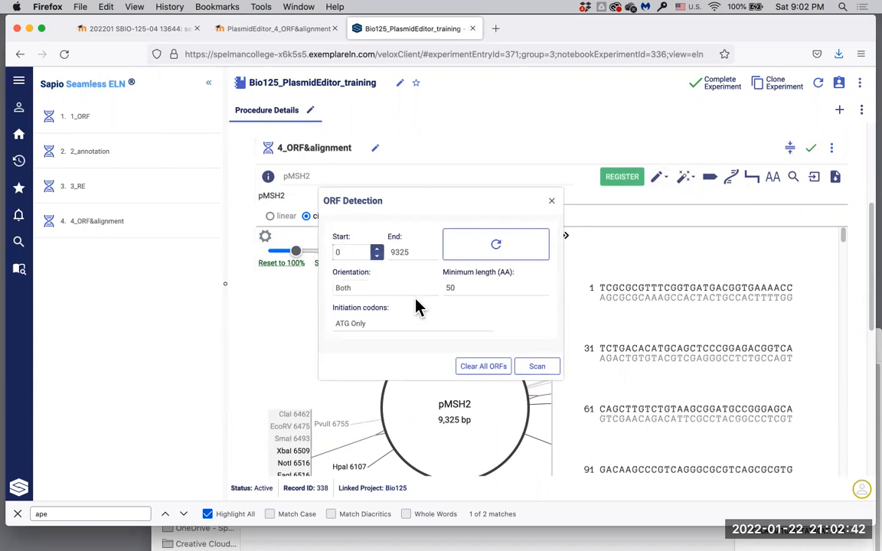
double_click(457, 287)
type("00")
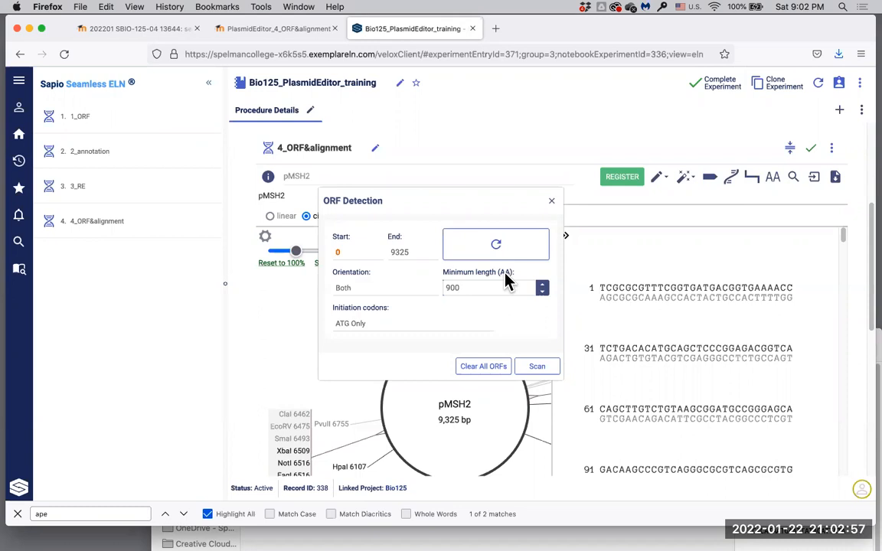
left_click(537, 369)
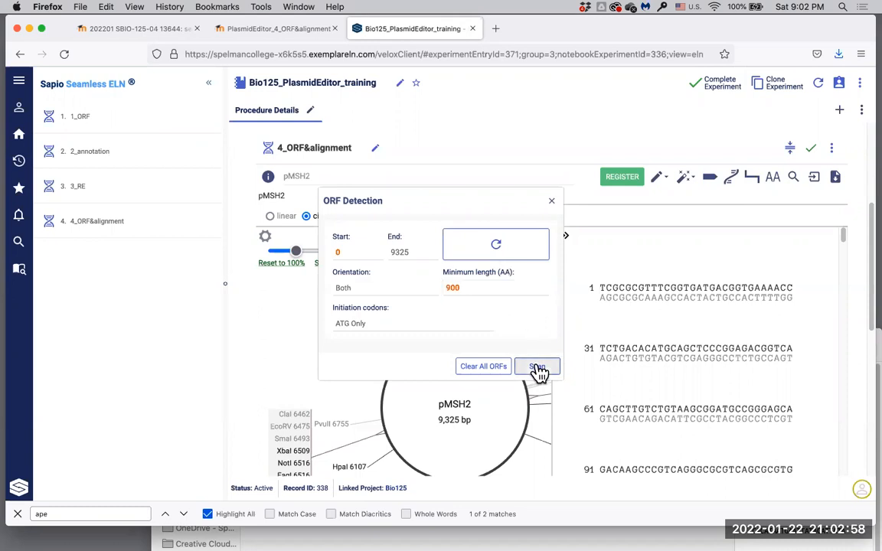
left_click(553, 200)
scroll(498, 401, "down", 2)
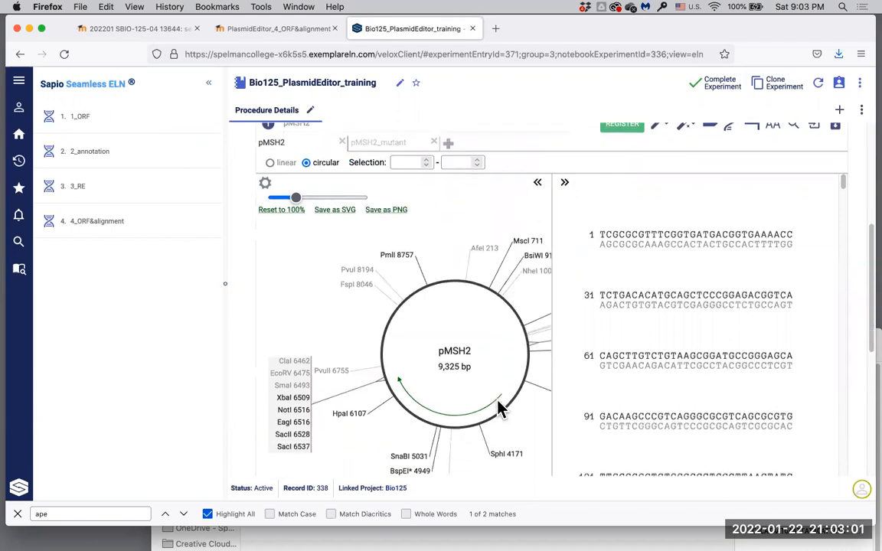
Step: Select the 1015 aa ORF arc (3378–6425, frame +3) and open the Actions dropdown
mouse_move(446, 420)
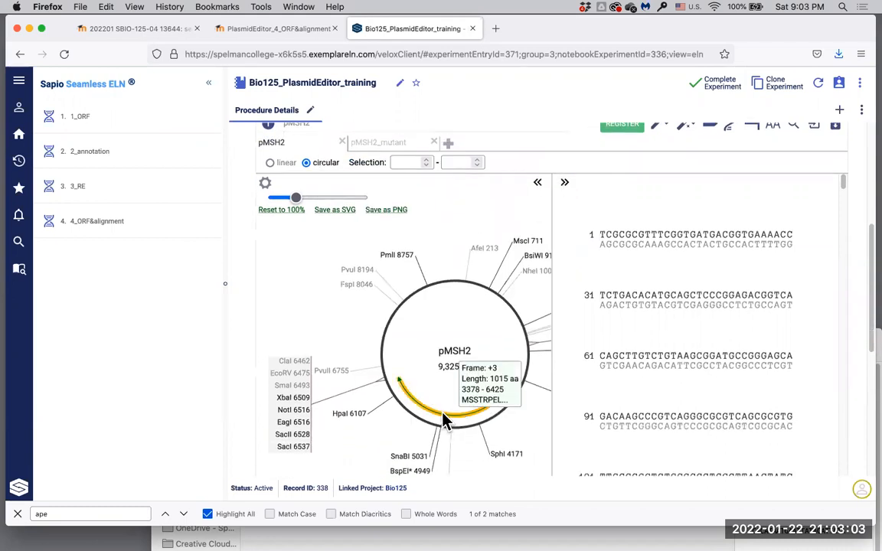
left_click(445, 421)
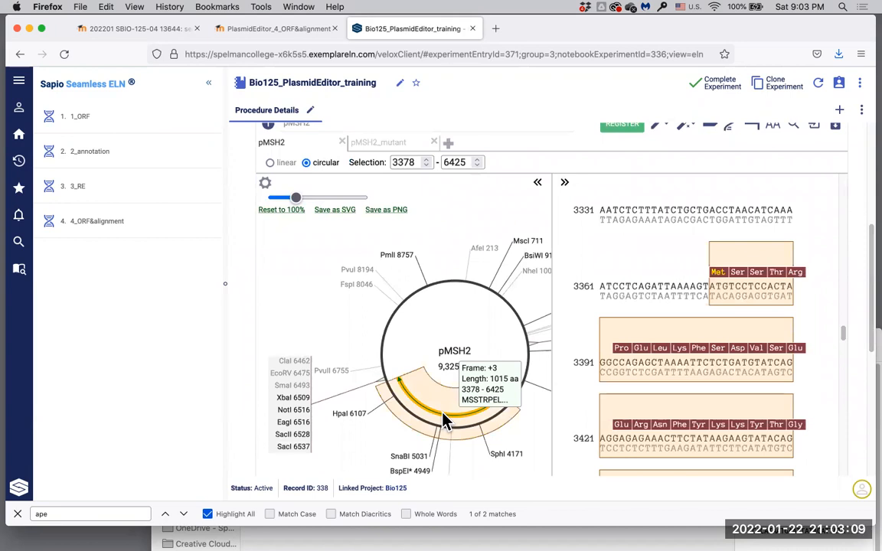
scroll(557, 314, "up", 2)
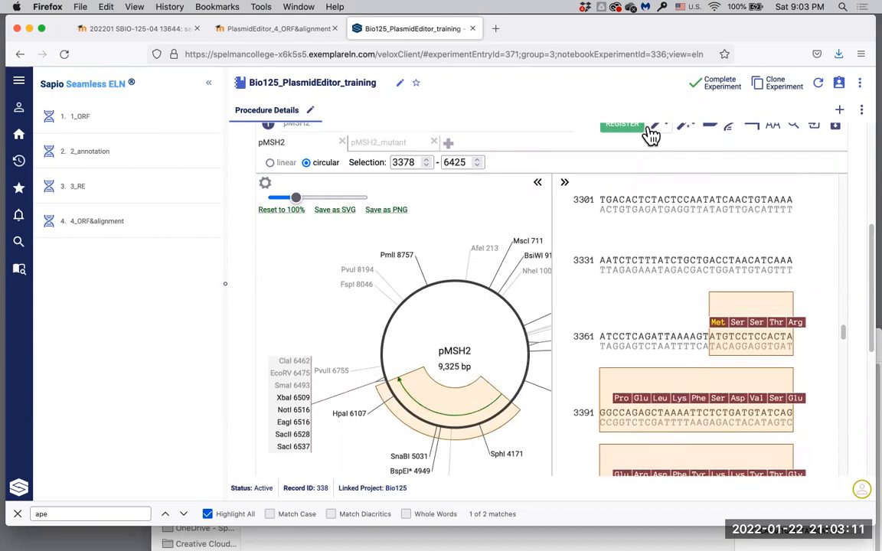
scroll(651, 143, "up", 1)
left_click(670, 161)
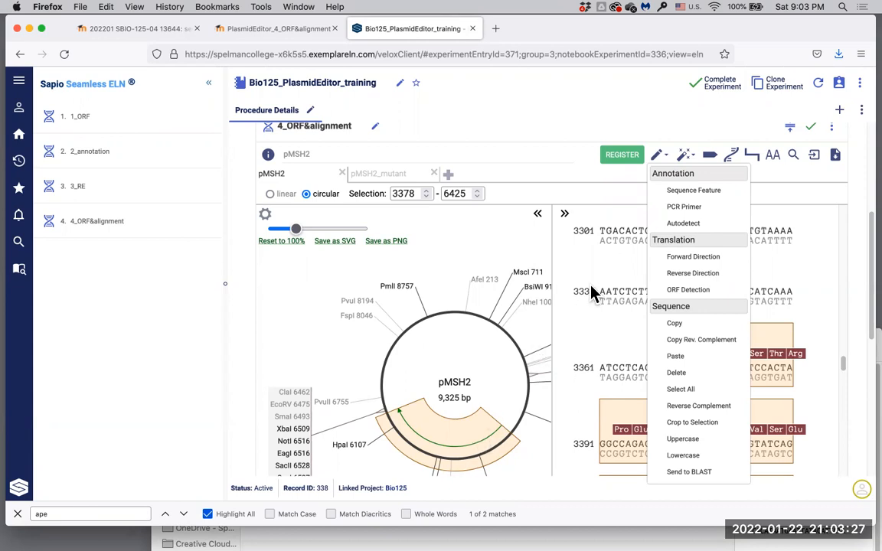
Step: Translate the 3378–6425 ORF forward into a 1015 aa, 114,801 Da protein; check the quiz's protein-length question
left_click(698, 258)
scroll(420, 406, "down", 2)
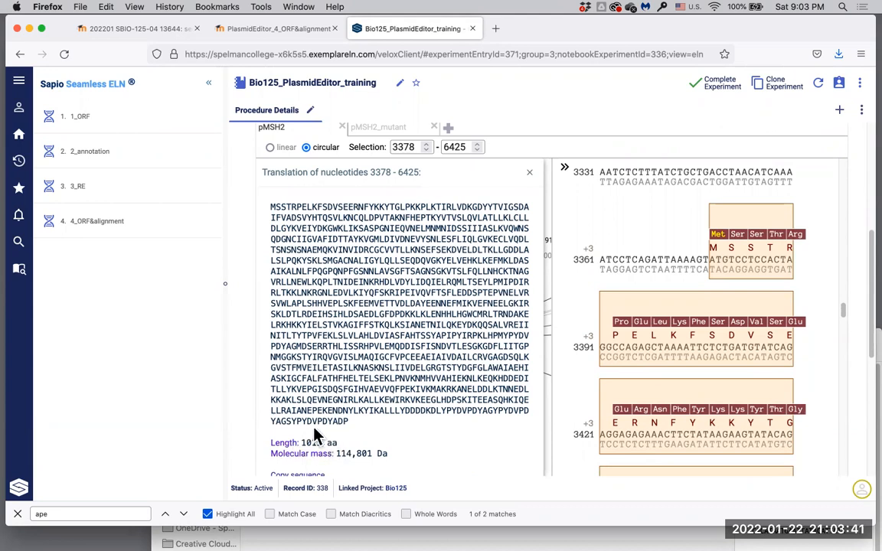
left_click(273, 31)
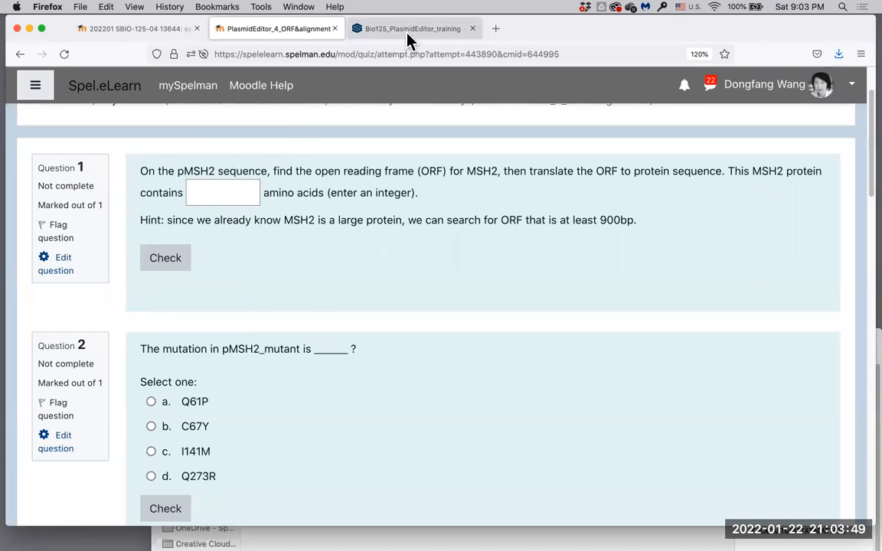
left_click(366, 29)
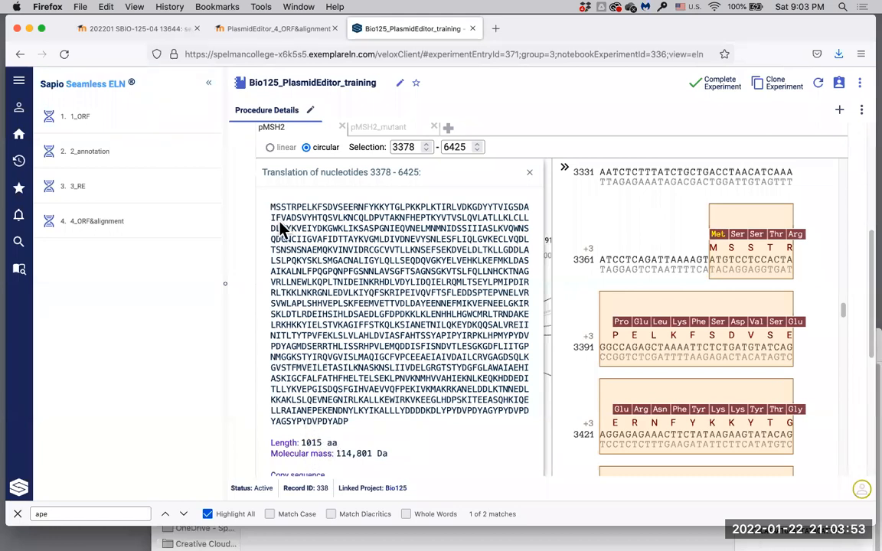
Step: Select the whole 1015 aa translated MSH2 protein and copy it with Firefox Edit > Copy
left_click_drag(270, 207, 351, 431)
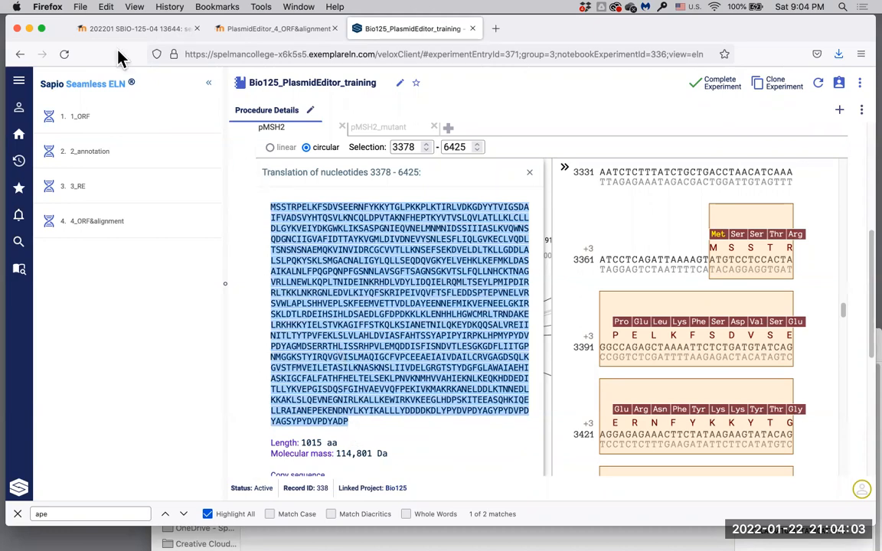
left_click(105, 9)
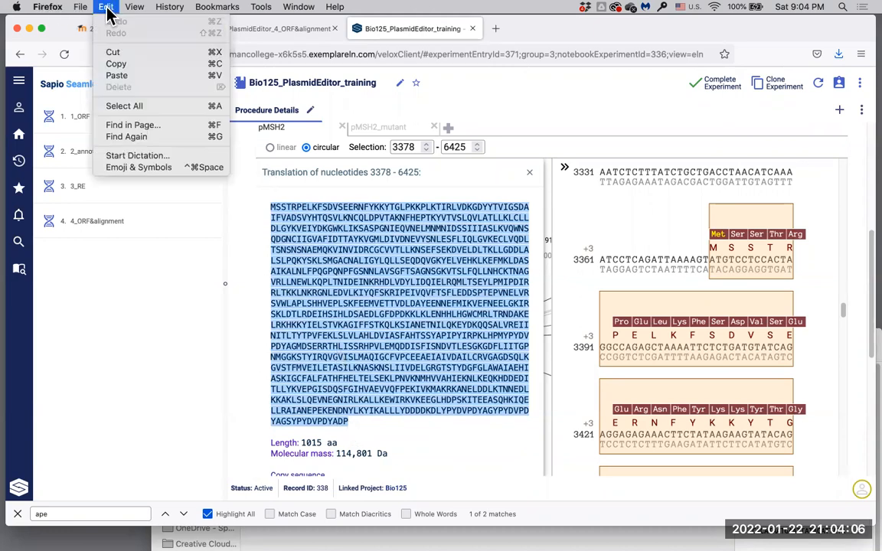
left_click(116, 64)
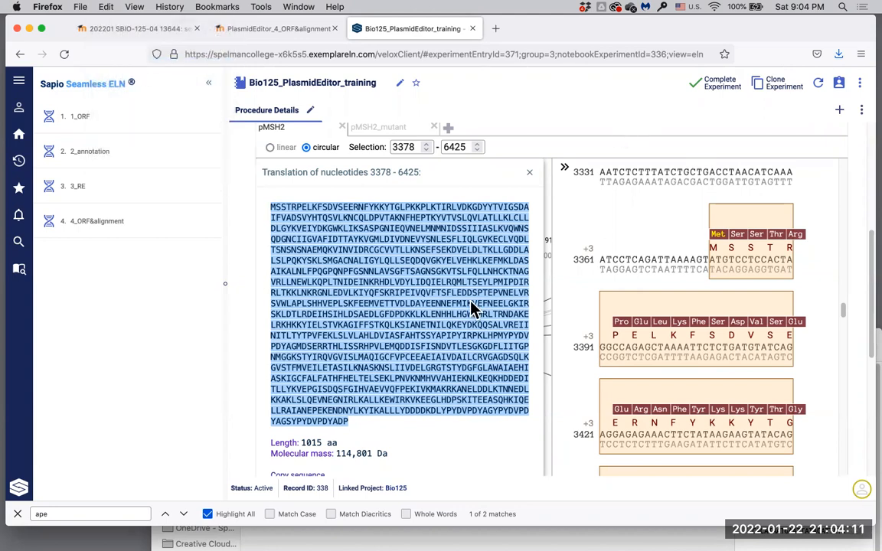
scroll(469, 315, "up", 3)
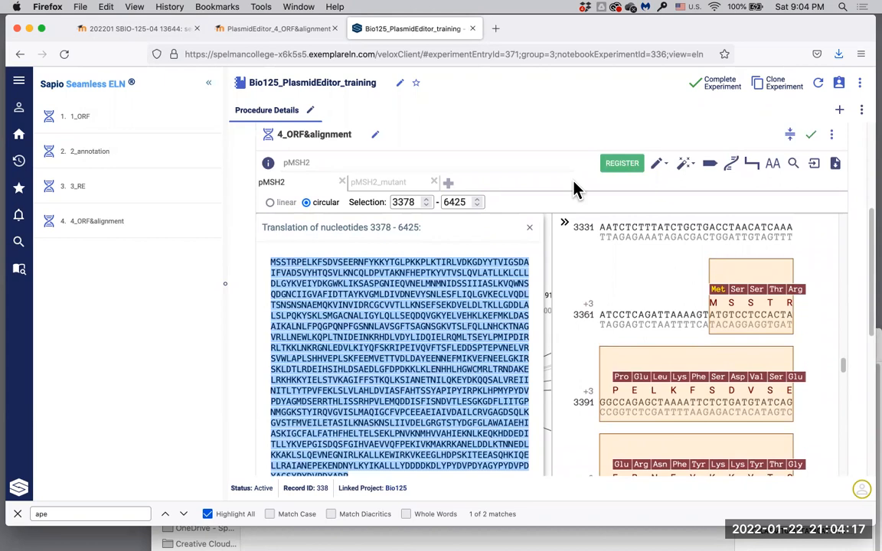
Step: Open a Sequence Alignment tab from the Analysis dropdown, listing pMSH2 and pMSH2_mutant
left_click(696, 170)
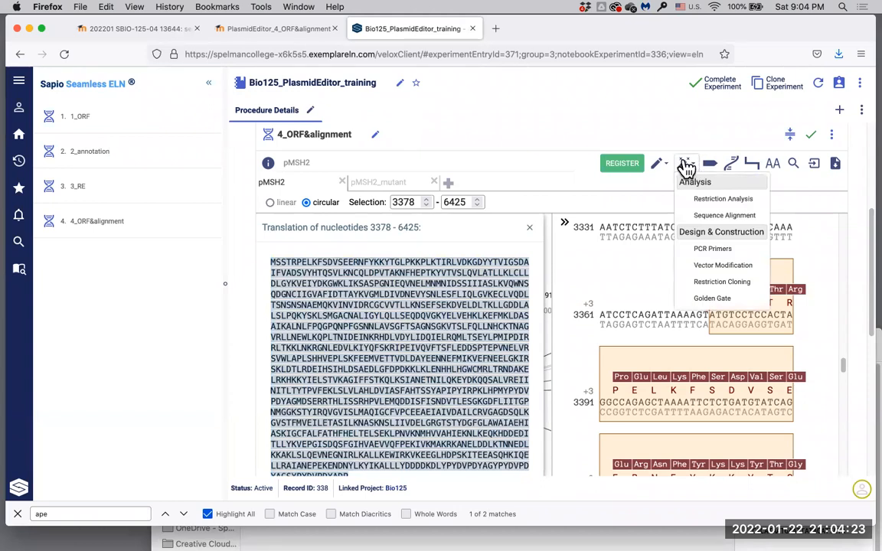
left_click(713, 217)
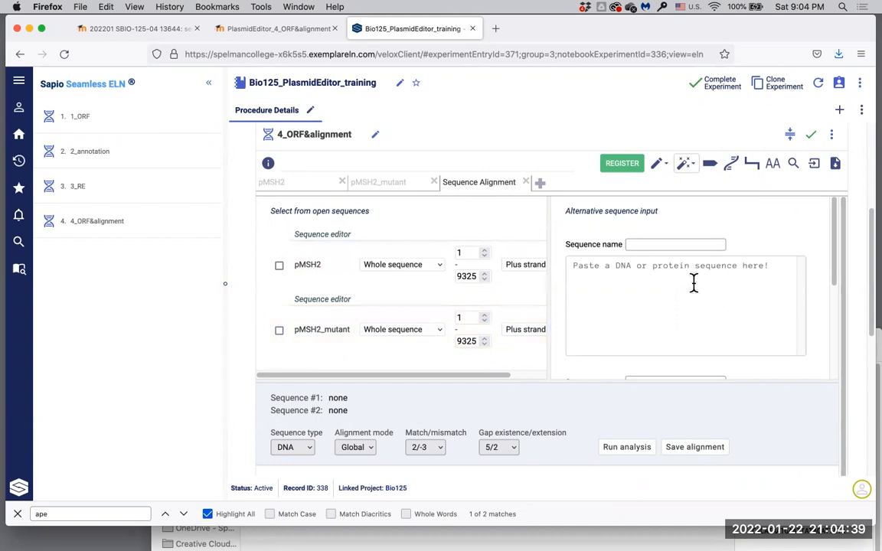
scroll(693, 287, "up", 2)
scroll(693, 289, "down", 2)
scroll(693, 290, "up", 2)
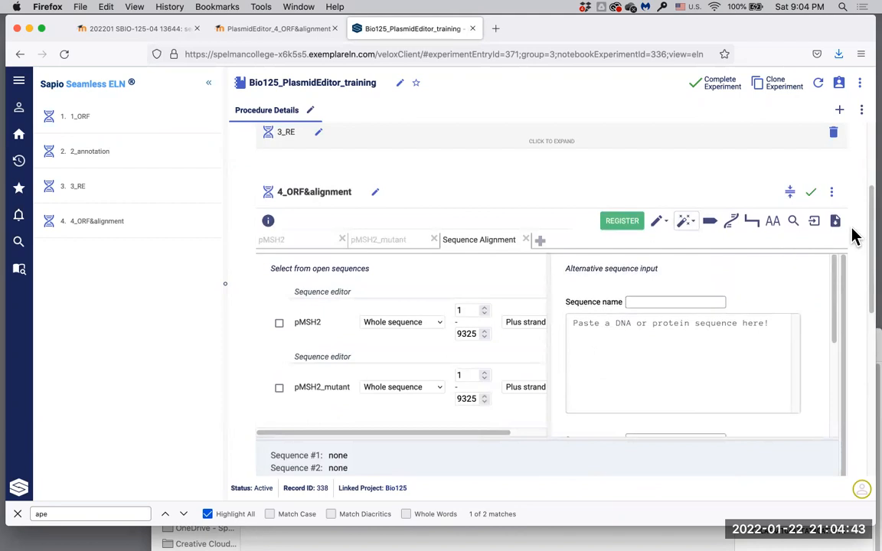
scroll(854, 236, "down", 3)
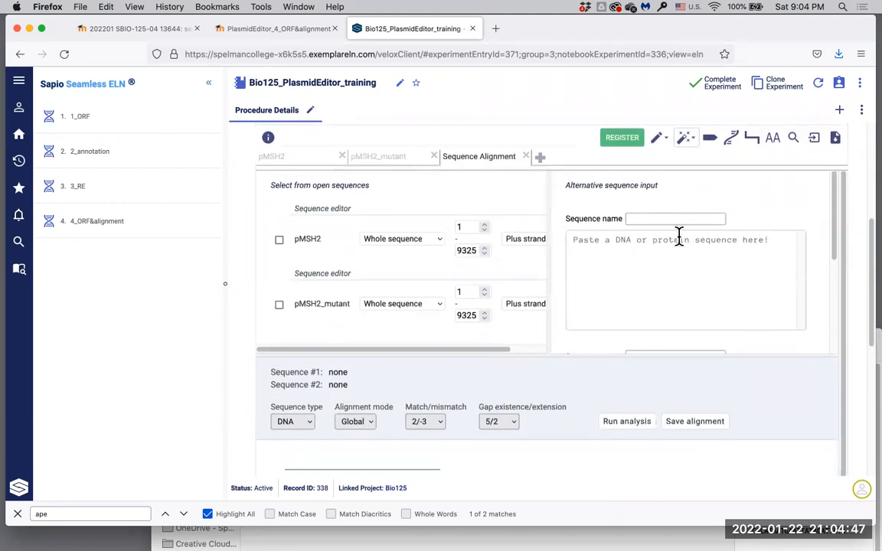
Step: Paste the protein as alignment Sequence #1 named 'MSH2 wildtype', then switch to pMSH2_mutant
left_click(590, 243)
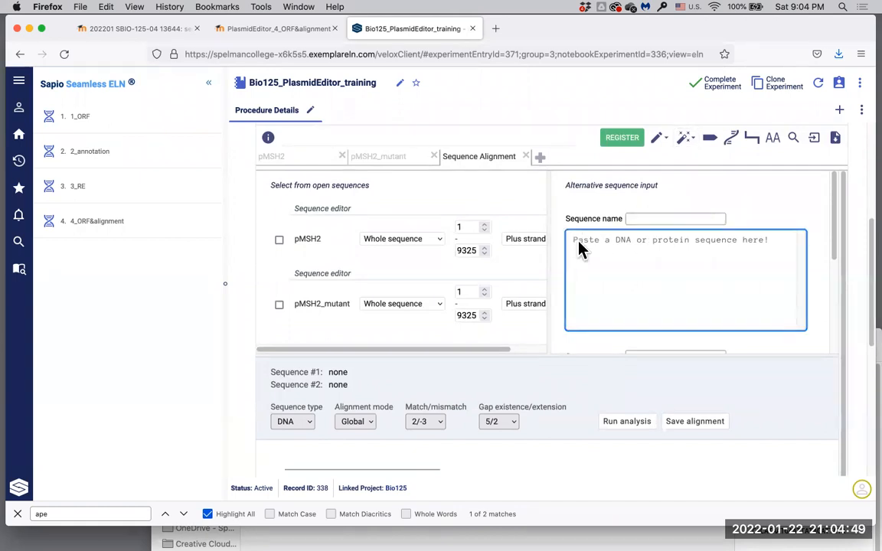
left_click(105, 10)
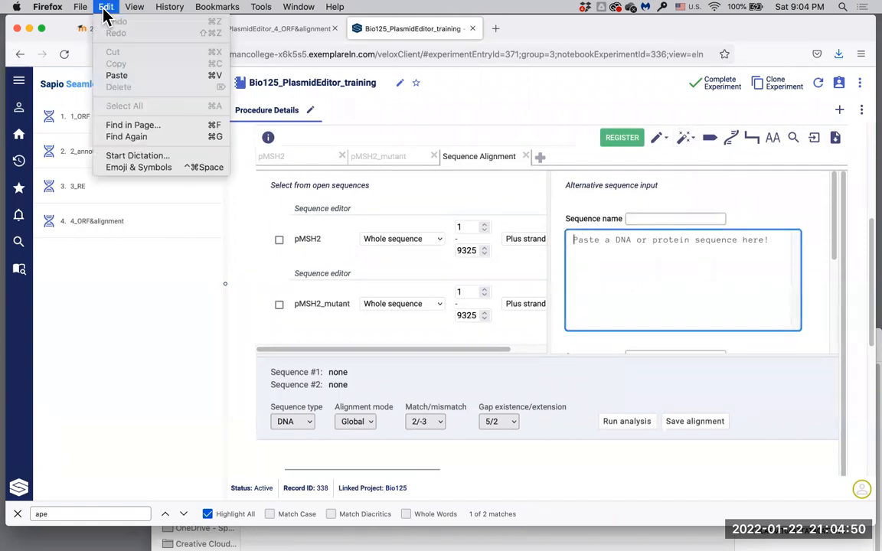
left_click(116, 75)
scroll(645, 255, "up", 5)
left_click(655, 219)
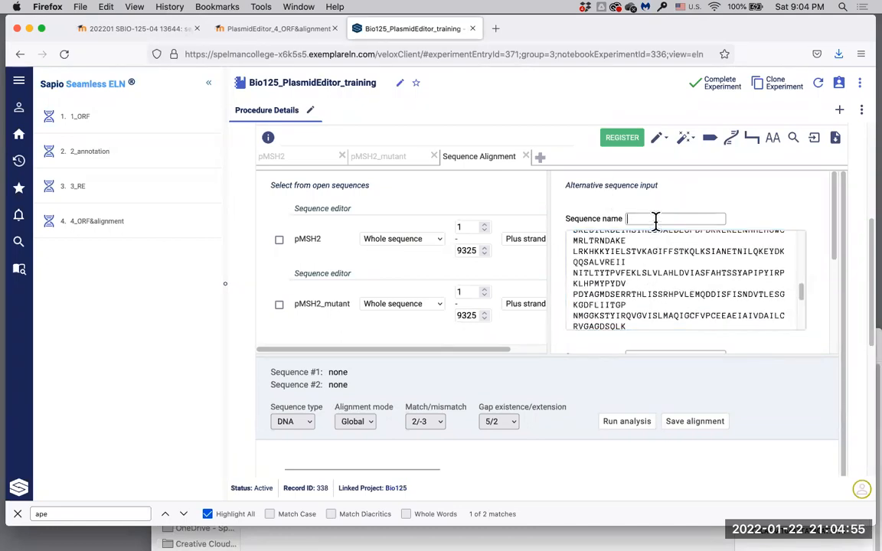
type("MSH2 wildtype")
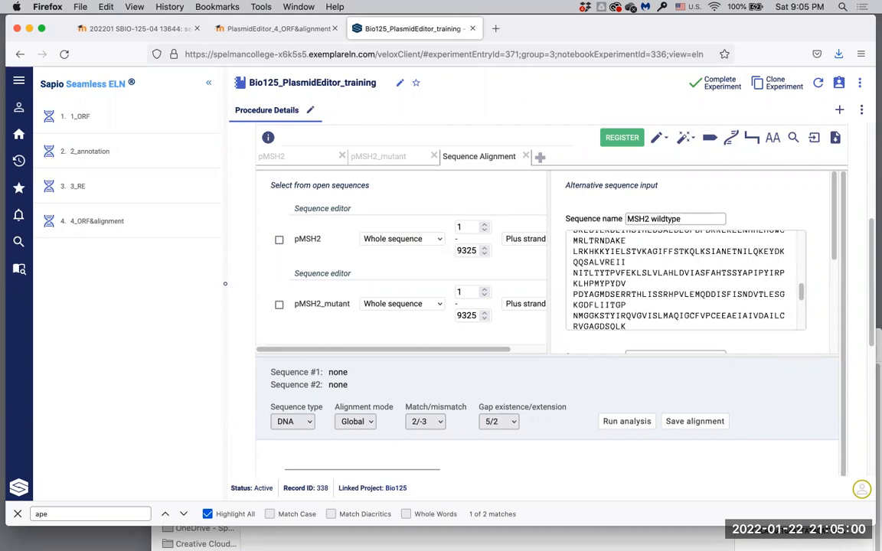
left_click(788, 196)
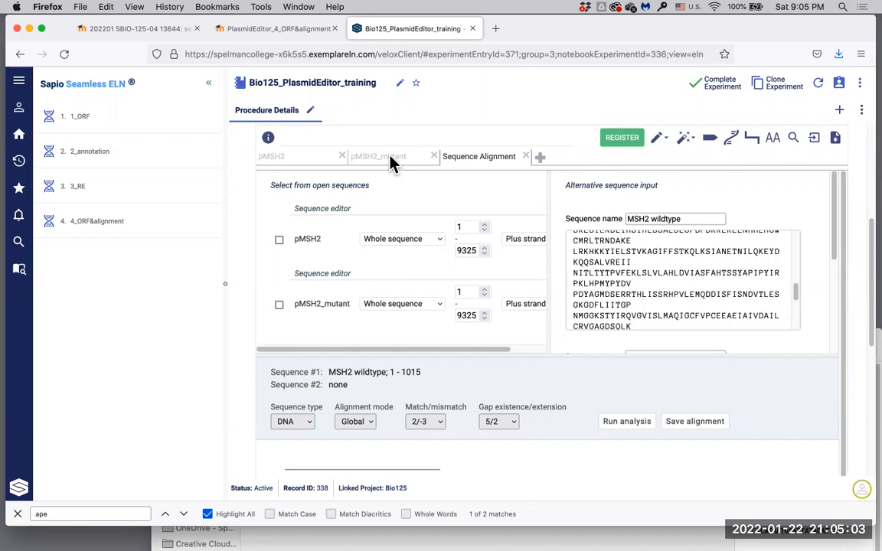
left_click(390, 157)
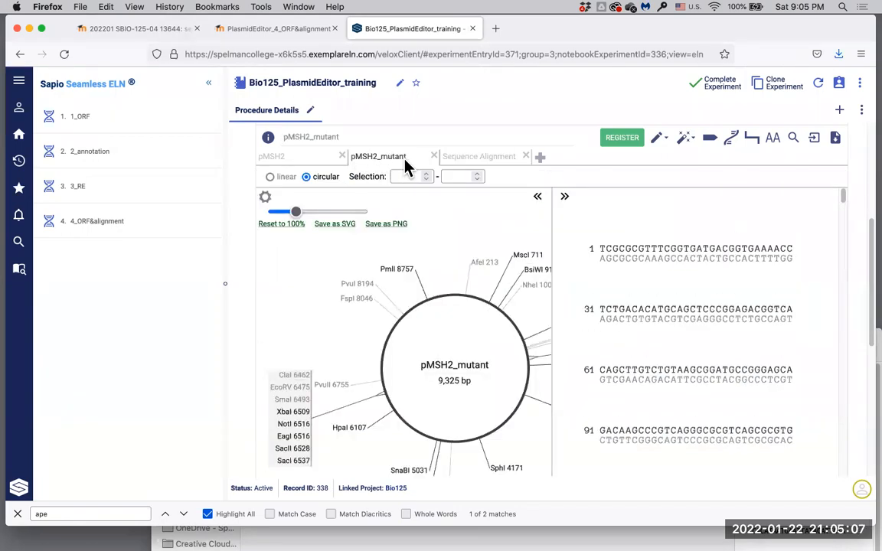
Step: Scan pMSH2_mutant for ORFs with minimum length 900 and select the 1015 aa ORF at 3378–6425
left_click(666, 141)
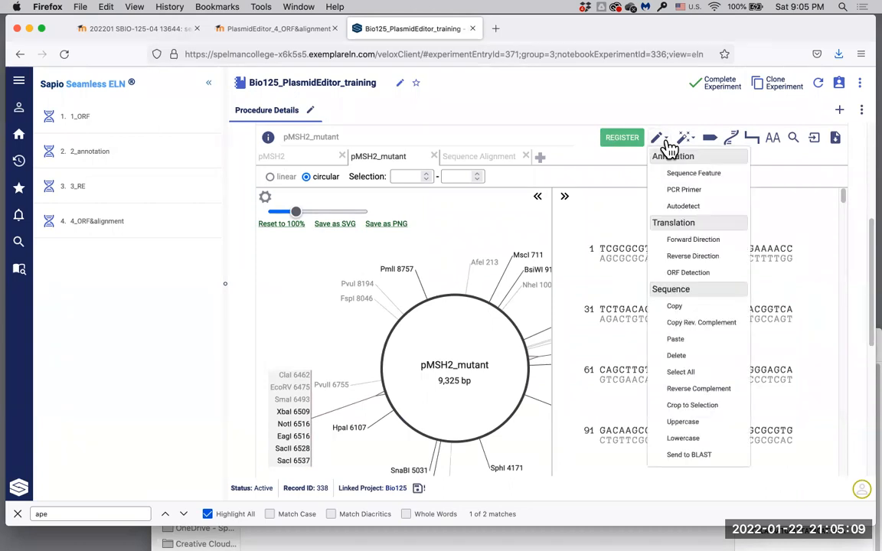
left_click(689, 272)
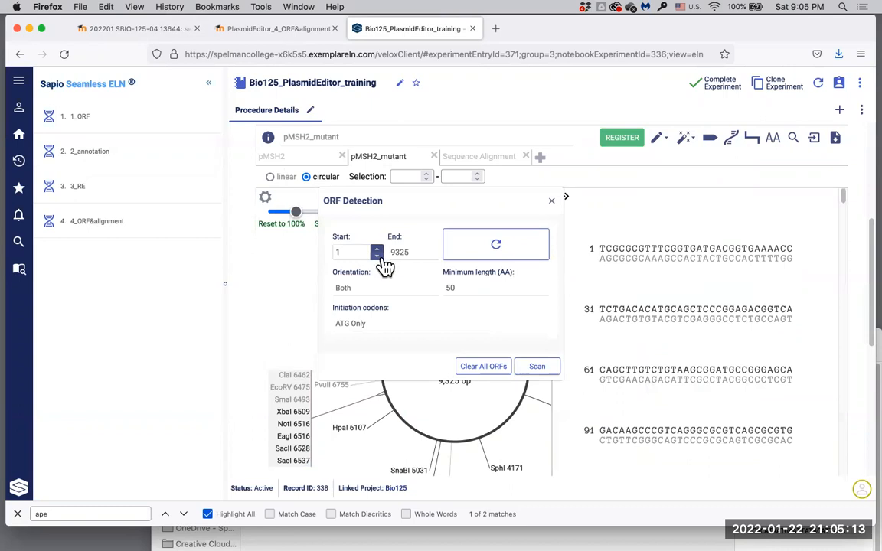
left_click(466, 287)
double_click(466, 287)
type("900")
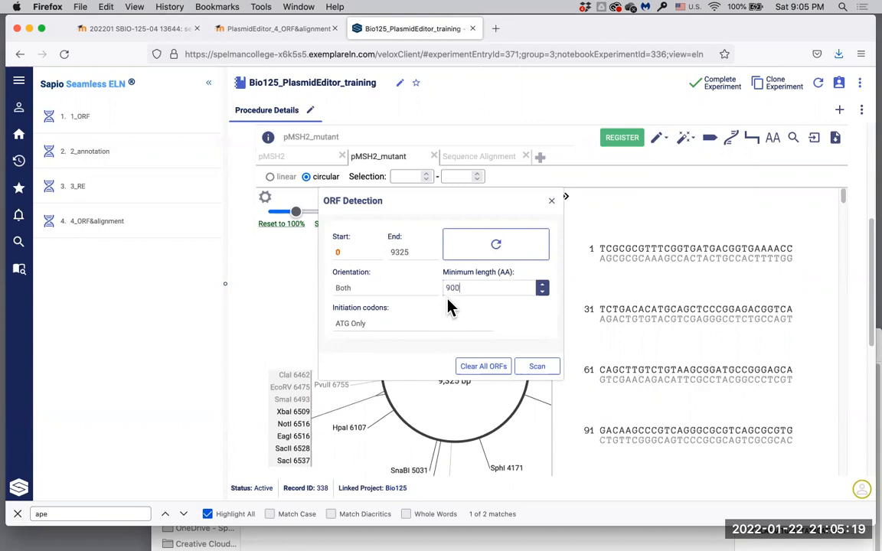
left_click(538, 367)
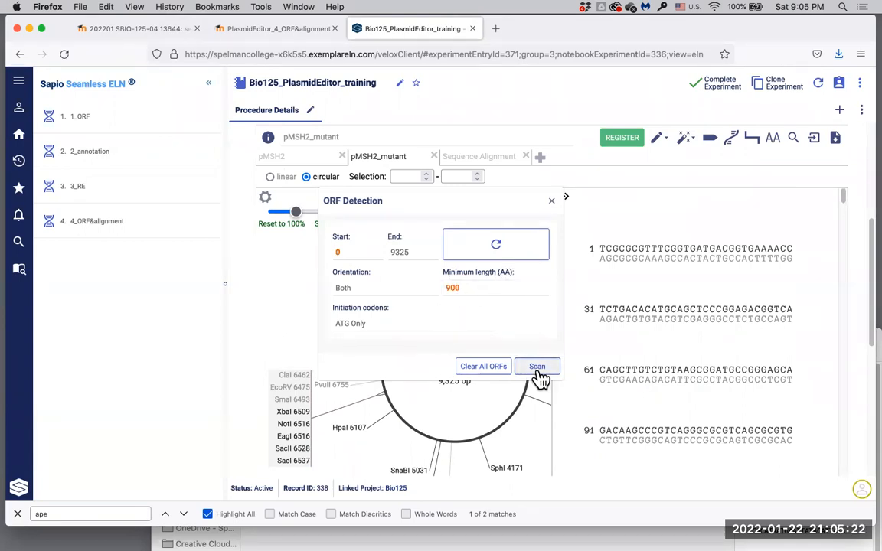
left_click(554, 202)
mouse_move(450, 435)
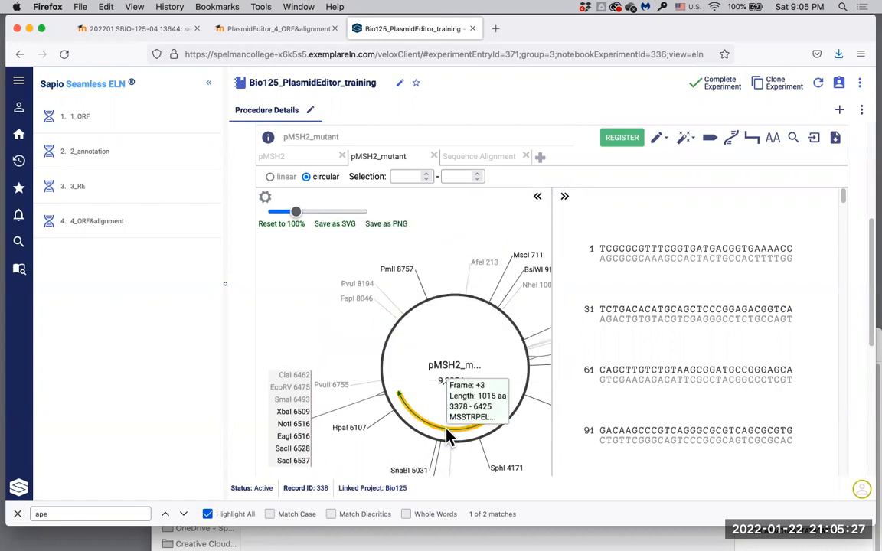
left_click(450, 433)
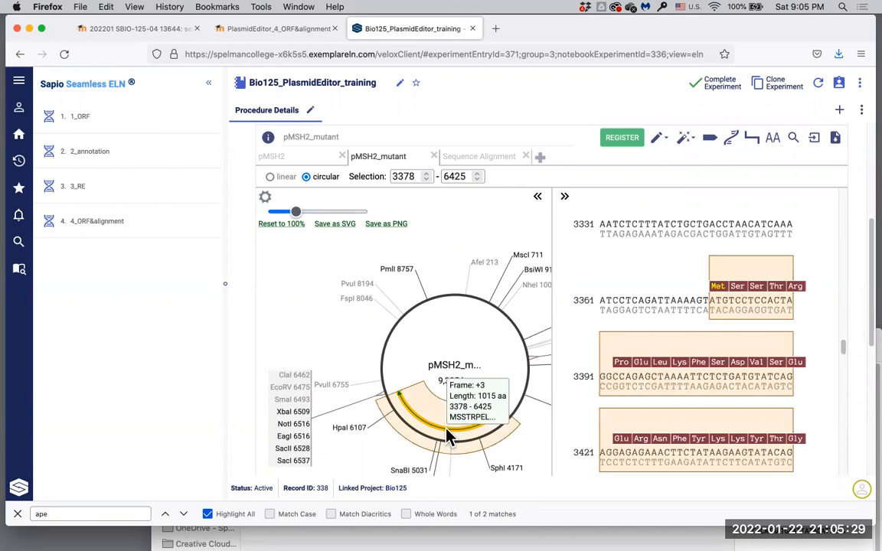
left_click(666, 139)
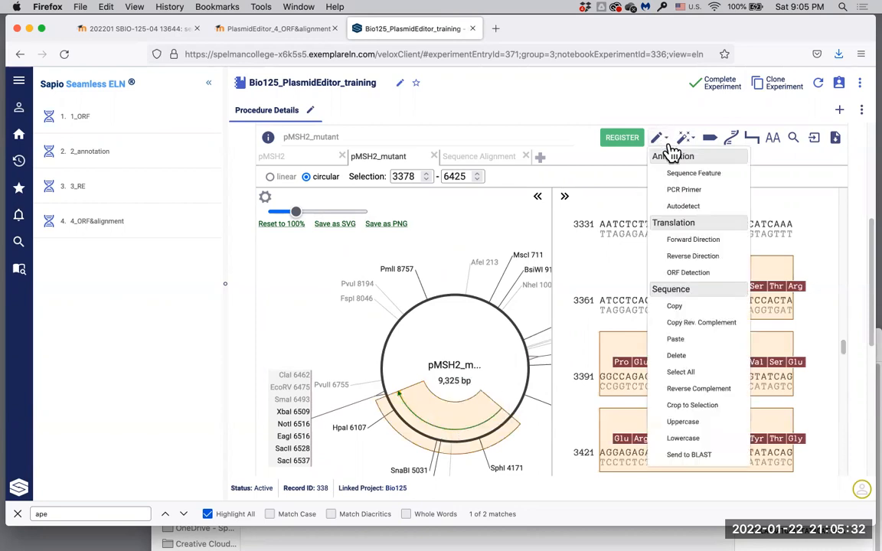
Step: Translate the mutant 3378–6425 ORF forward into its 1015 aa protein and copy that sequence
left_click(679, 242)
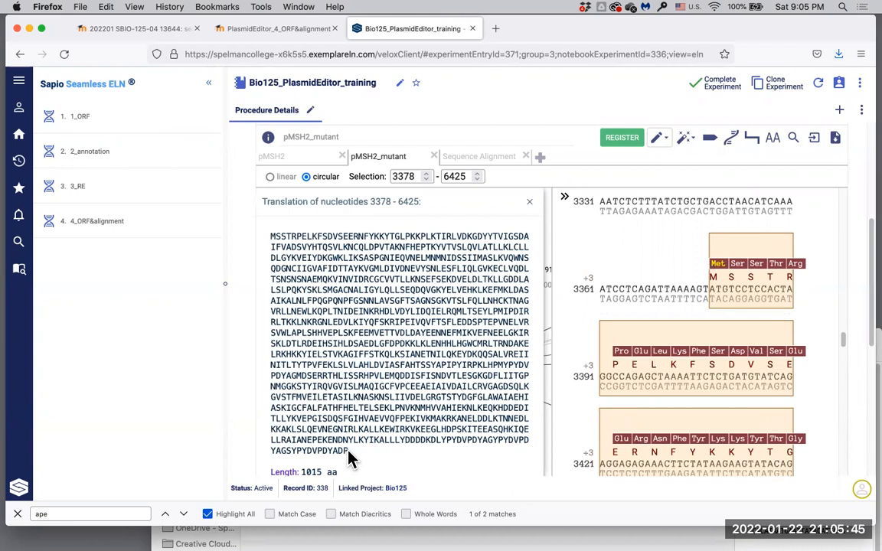
left_click_drag(348, 457, 270, 245)
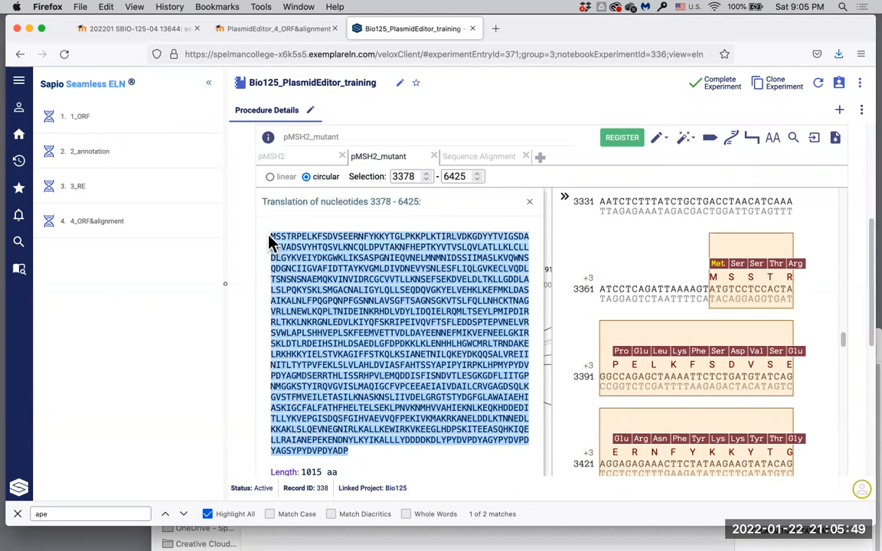
left_click(106, 7)
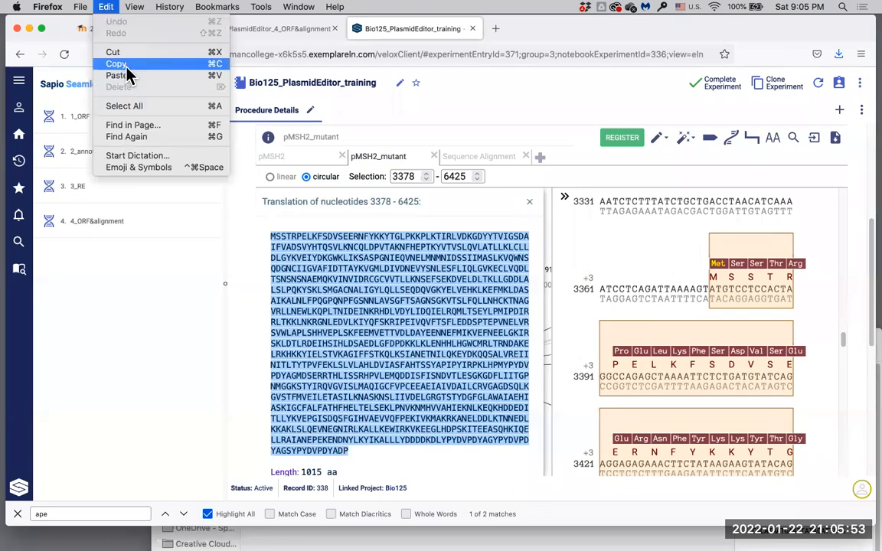
left_click(121, 65)
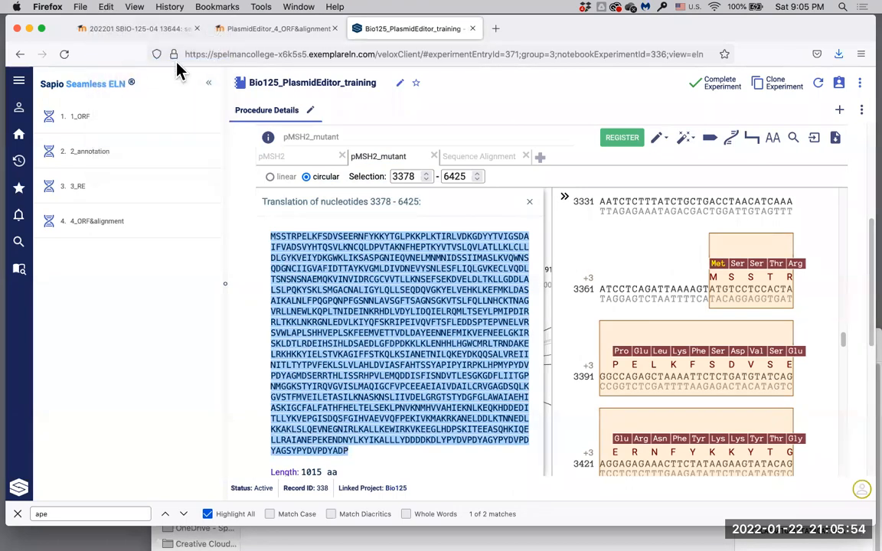
Step: Paste the mutant protein into the alignment as Sequence #2, named 'MSH2 mutant'
left_click(485, 159)
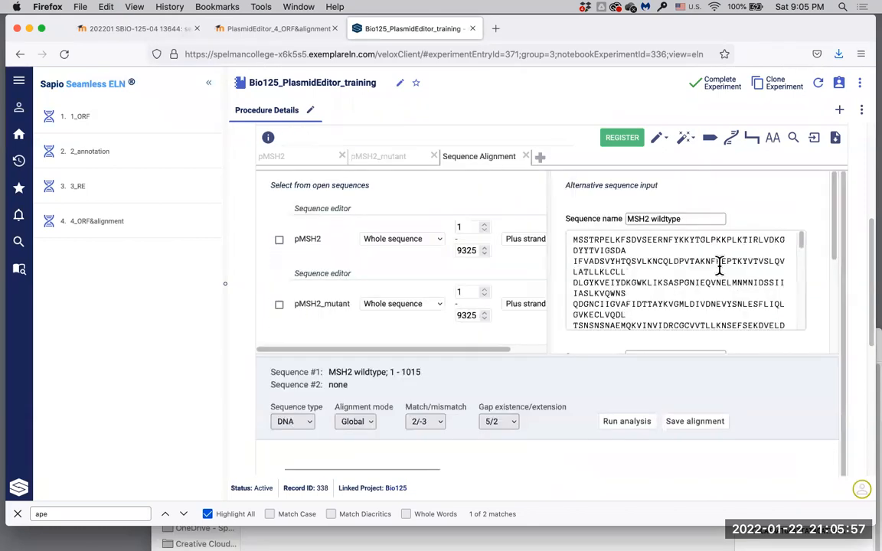
scroll(698, 268, "down", 1)
scroll(698, 268, "down", 5)
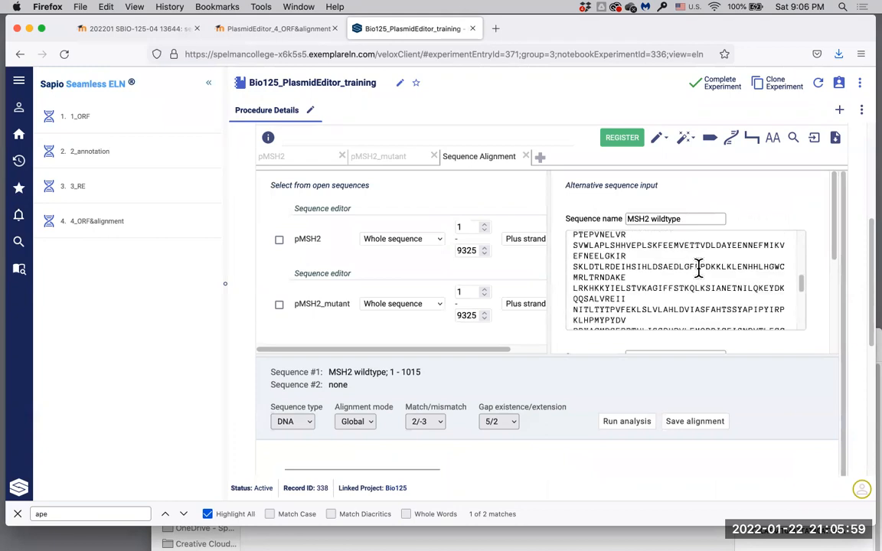
scroll(816, 262, "down", 3)
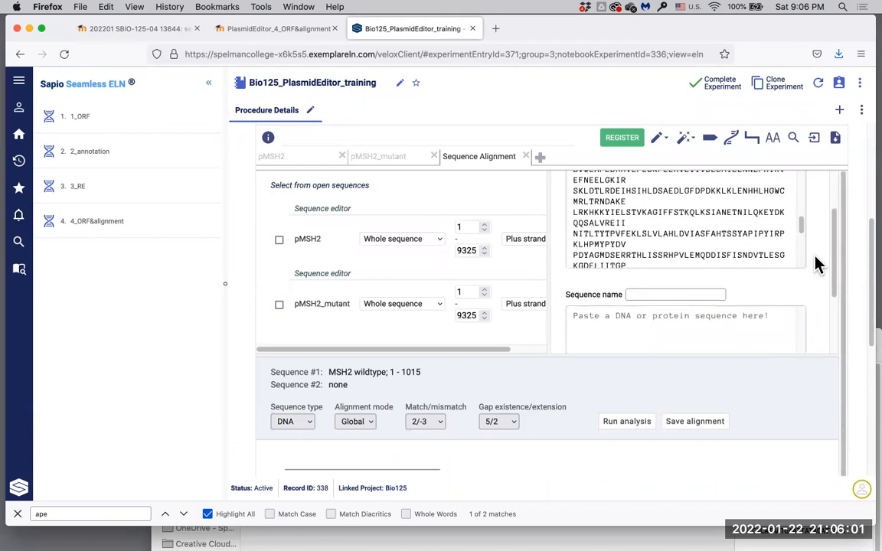
left_click(665, 325)
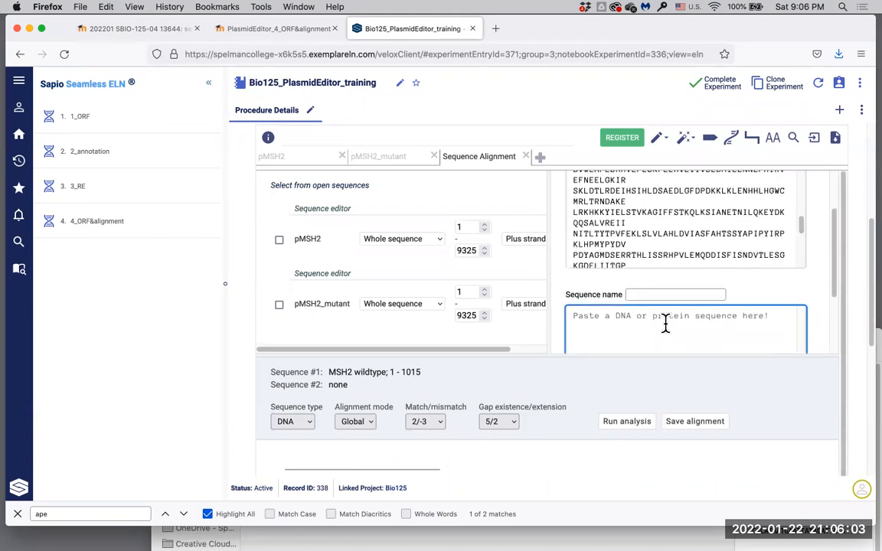
key("super+v")
left_click(671, 242)
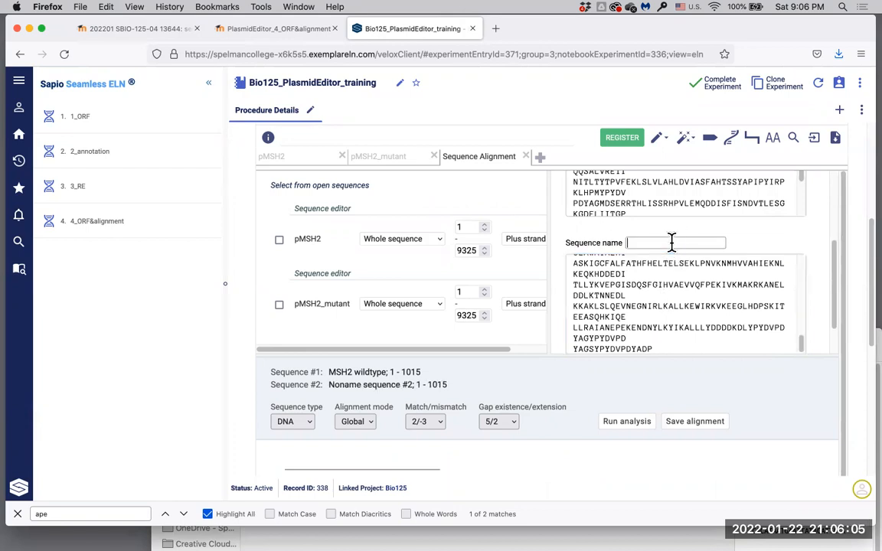
type("MSH2 mutant")
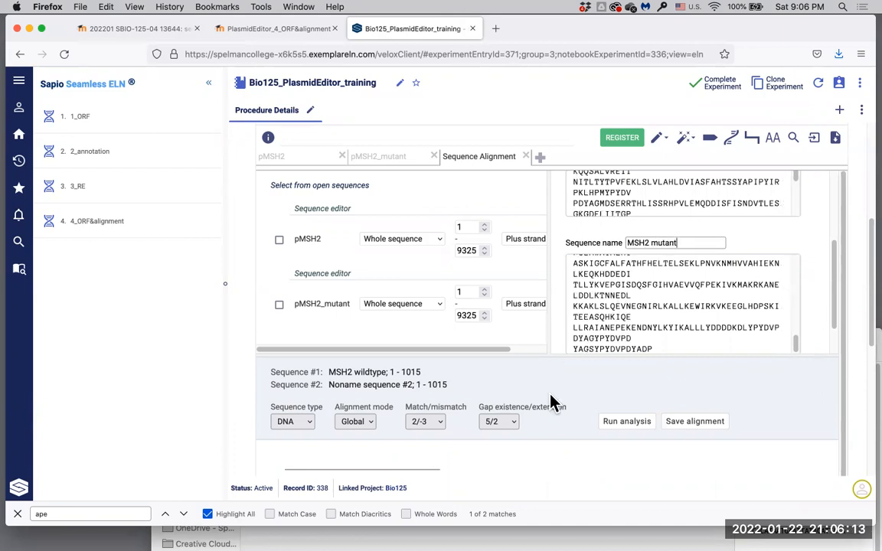
scroll(551, 399, "down", 2)
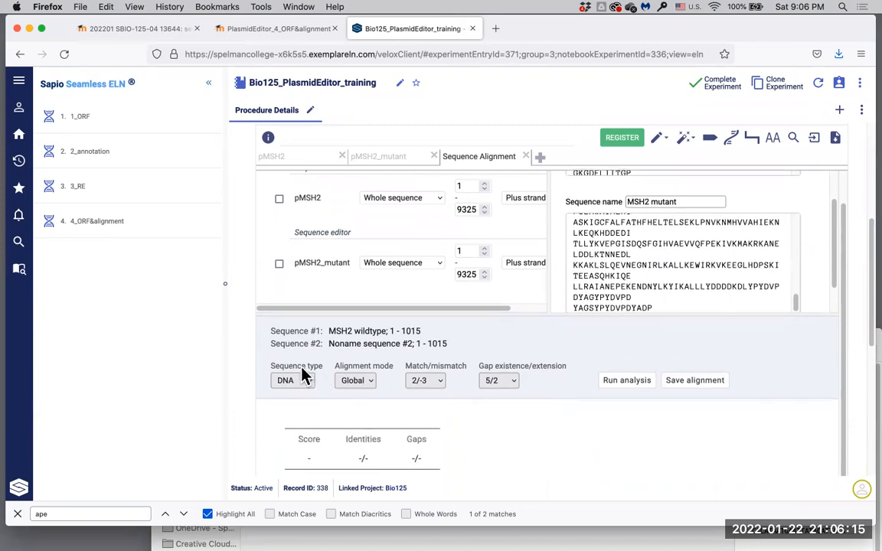
Step: Set the sequence type to Protein and run the alignment of the two MSH2 proteins
left_click(310, 383)
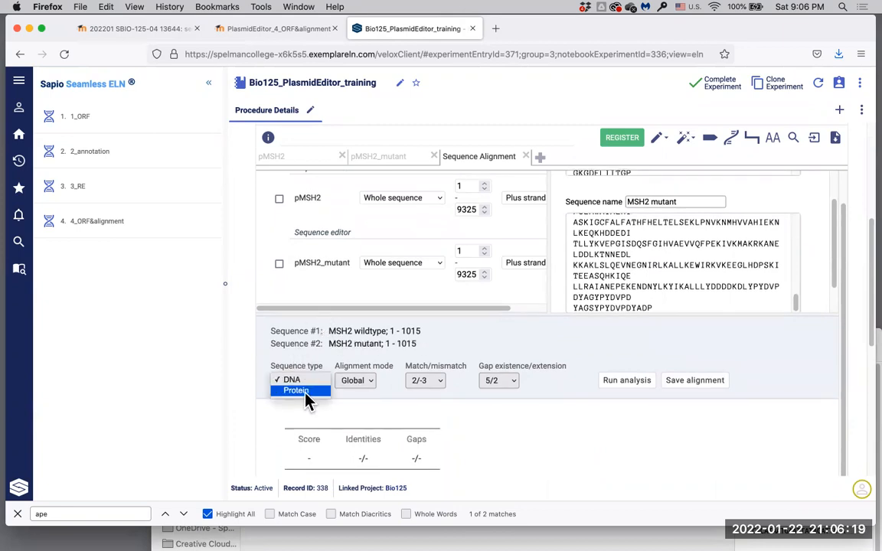
left_click(306, 394)
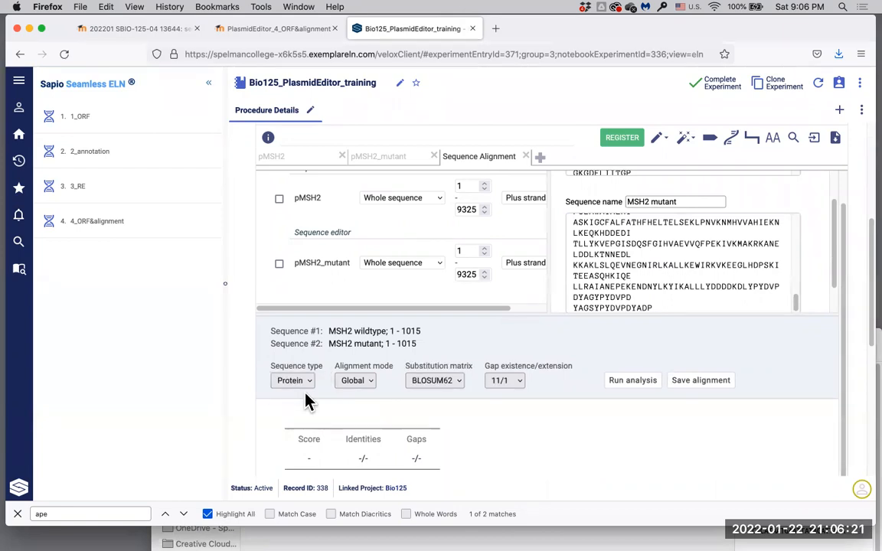
scroll(596, 384, "down", 1)
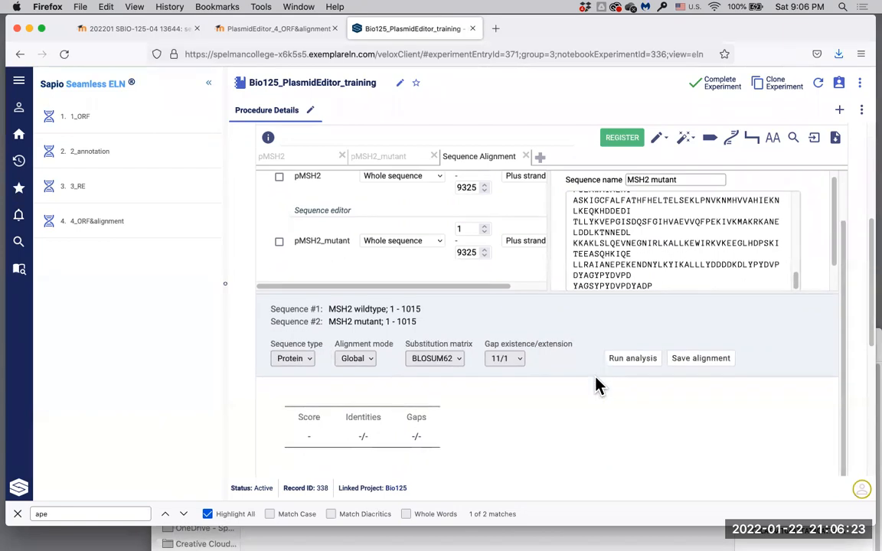
left_click(641, 364)
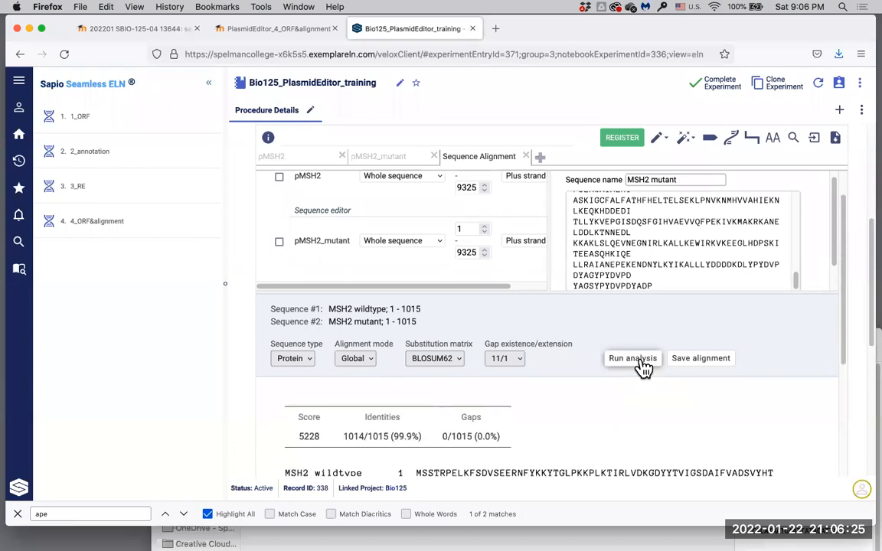
Step: Review results: score 5228, 1014/1015 identities, no gaps, one mismatch at residue 141
scroll(642, 419, "down", 5)
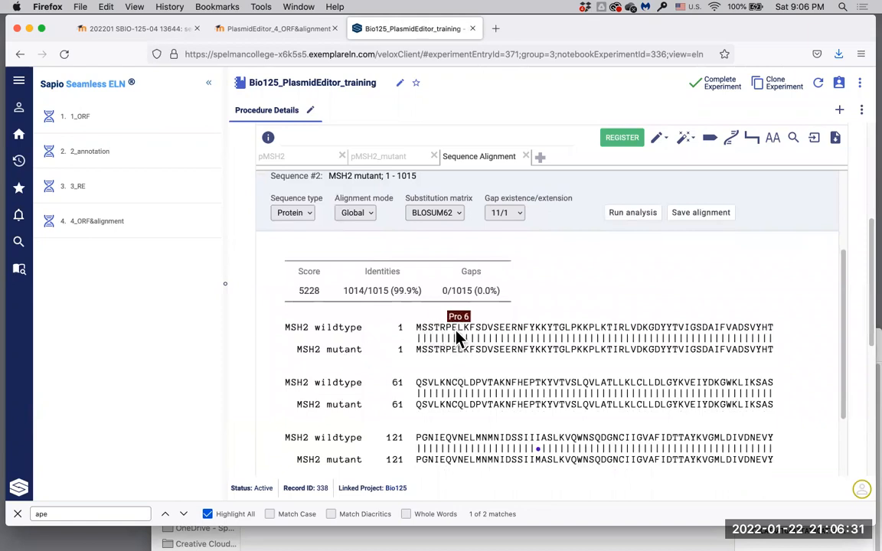
scroll(540, 327, "down", 2)
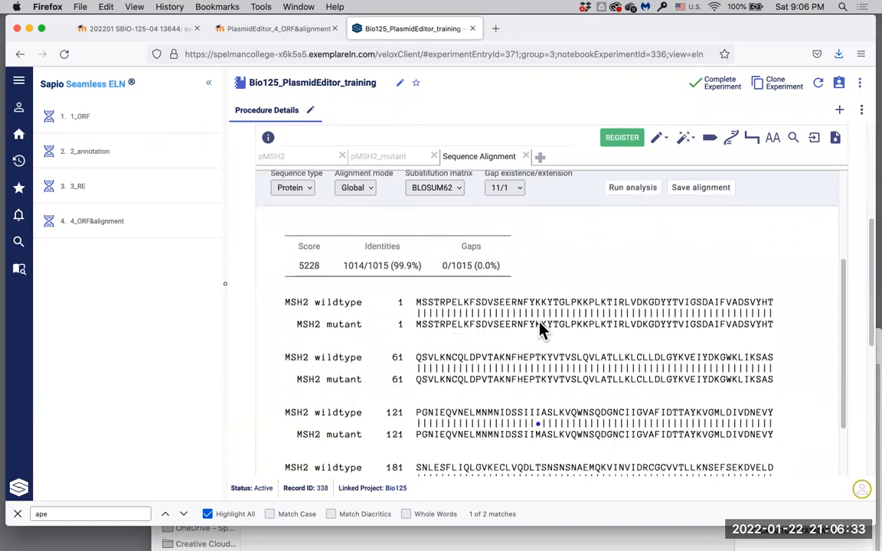
scroll(540, 328, "down", 3)
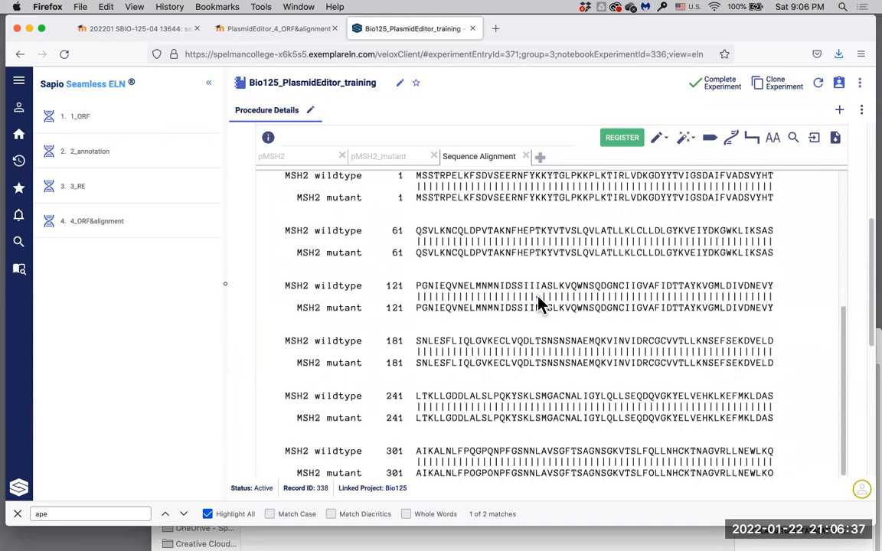
scroll(540, 304, "down", 10)
scroll(540, 304, "down", 7)
scroll(540, 304, "up", 7)
scroll(540, 304, "up", 9)
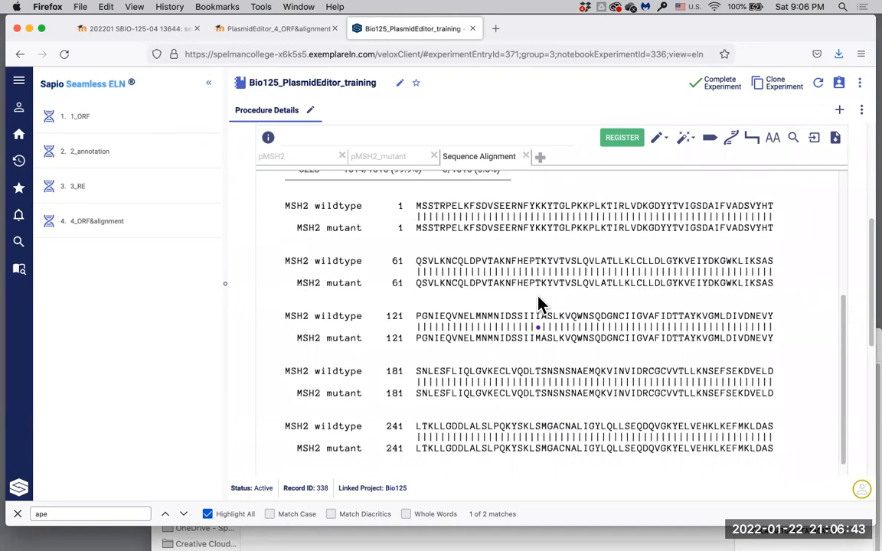
scroll(541, 303, "down", 15)
scroll(540, 304, "down", 3)
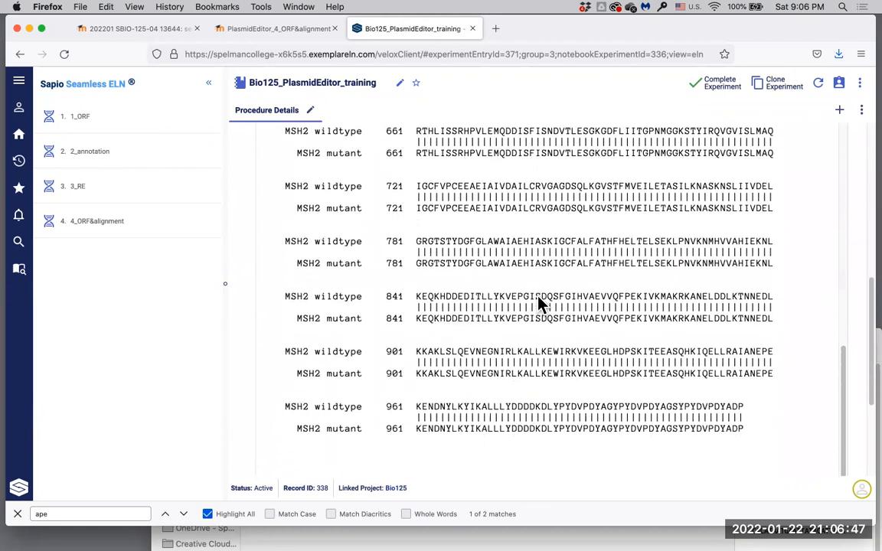
scroll(541, 304, "up", 18)
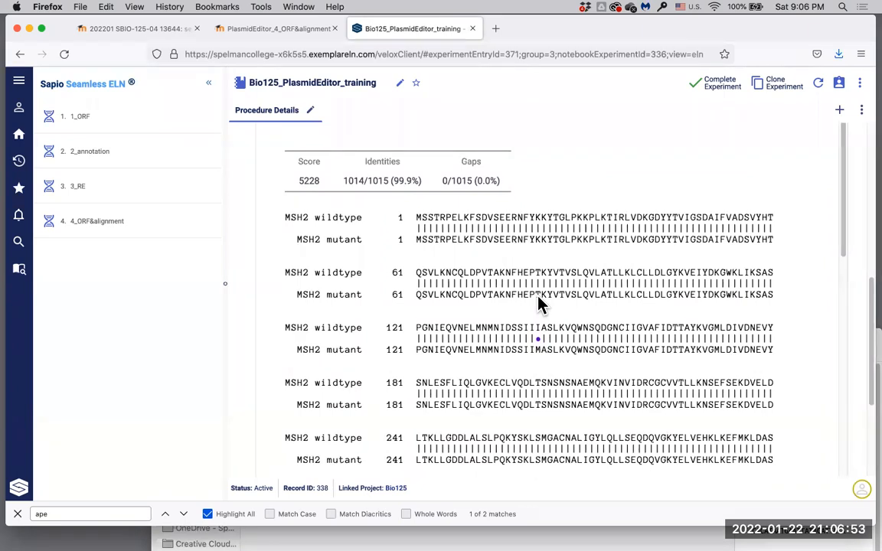
mouse_move(540, 336)
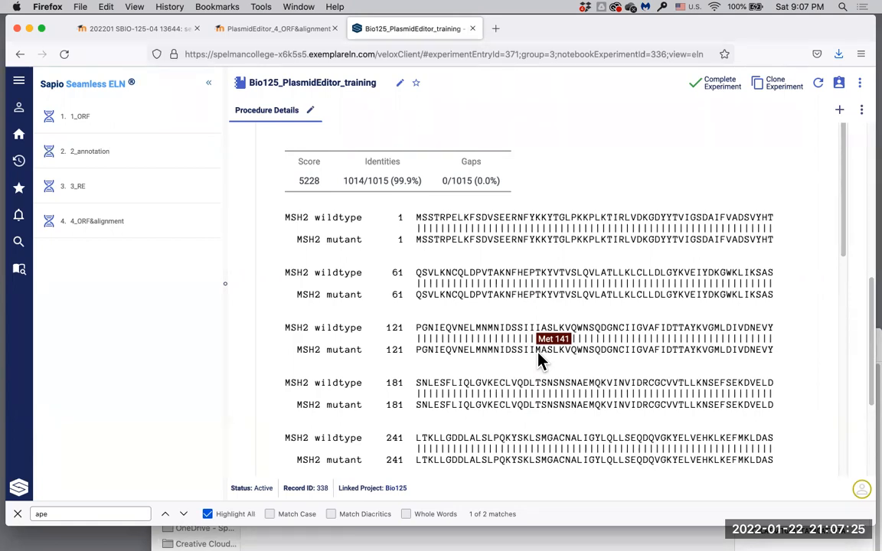
Step: Return to the quiz page showing Question 2's options Q61P, C67Y, I141M and Q273R
left_click(277, 31)
scroll(375, 476, "down", 1)
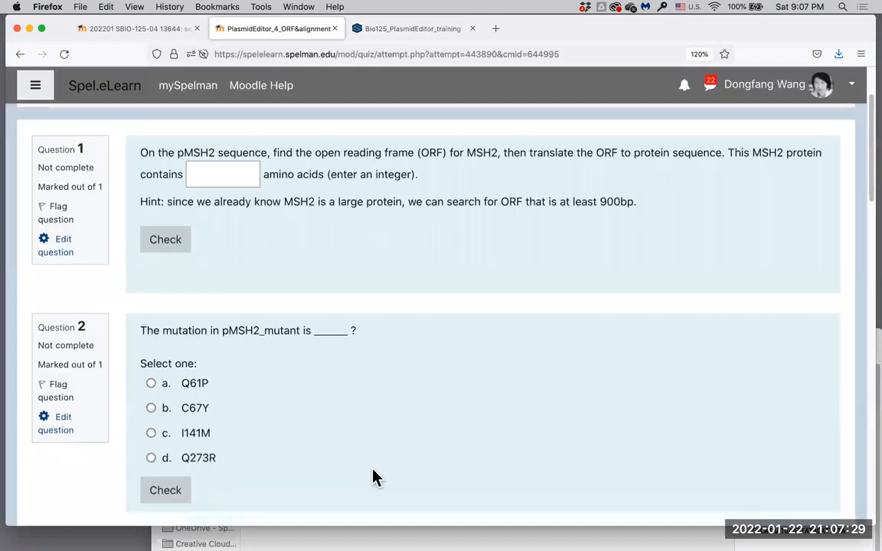